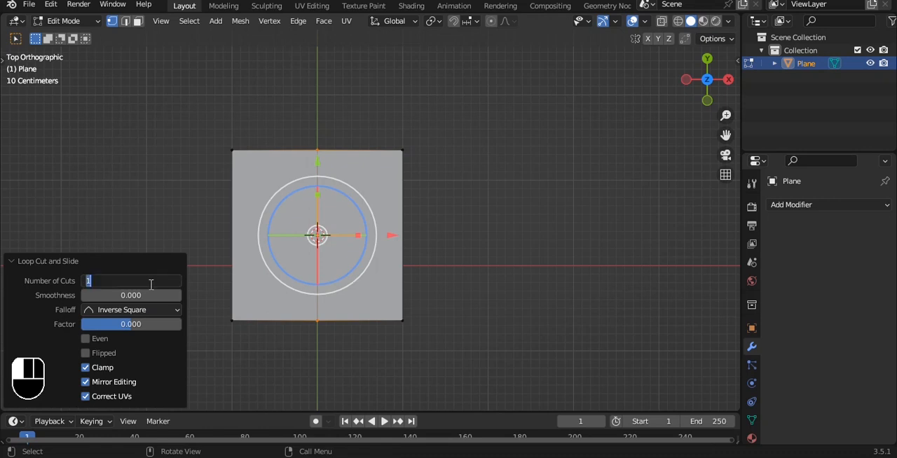
Step: Select the plane's bottom edge vertices and narrow them along X to roughly a quarter of the original width
drag(180, 292, 442, 353)
key(s)
key(x)
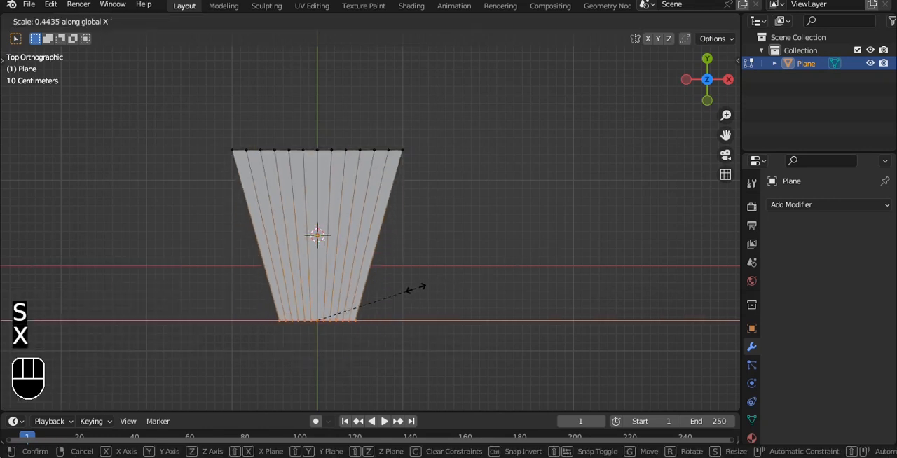
click(364, 303)
Step: Lower the plane's top edge slightly along Y and scale it along X to about twice its width
drag(162, 156, 449, 90)
key(s)
key(x)
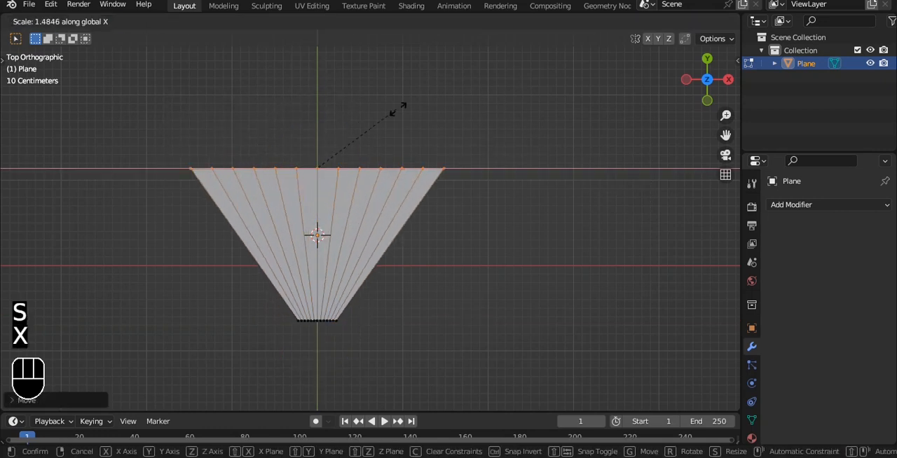
click(443, 112)
mouse_move(438, 222)
shift+middle_down()
mouse_move(437, 175)
mouse_move(435, 207)
shift+middle_up()
Step: Return to object mode and apply the plane's transforms
key(Tab)
key(ctrl+a)
click(460, 129)
key(ctrl+a)
click(482, 119)
Step: Add a cylinder with 11 vertices, 1 m radius, 2 m depth and cap fill type Nothing
key(shift+a)
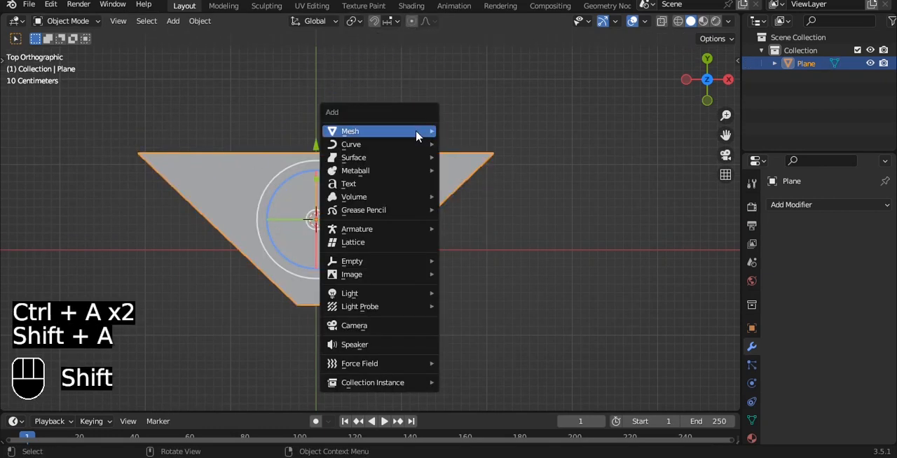
mouse_move(419, 132)
click(475, 198)
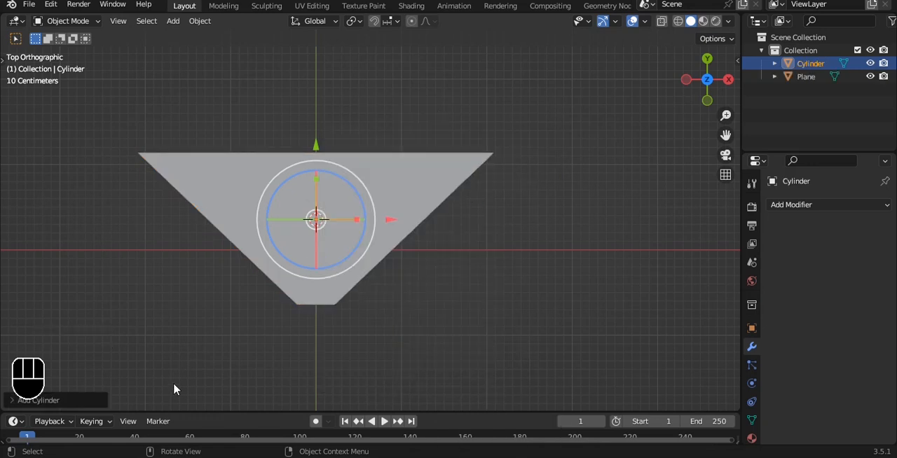
click(81, 400)
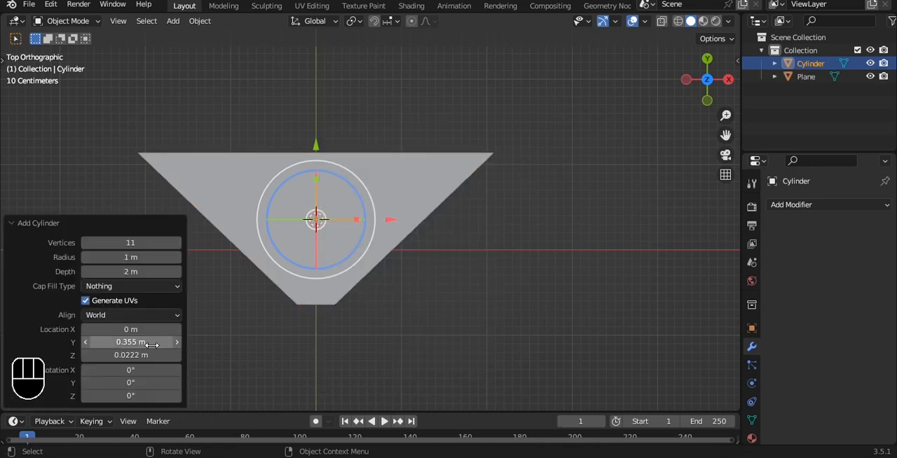
click(133, 287)
click(116, 305)
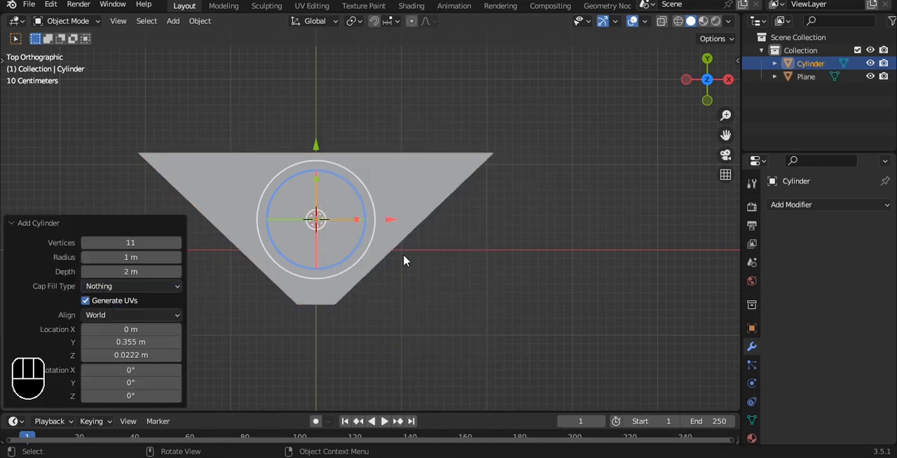
Step: Add a Solidify modifier to the cylinder
alt+drag(351, 276, 473, 190)
click(844, 207)
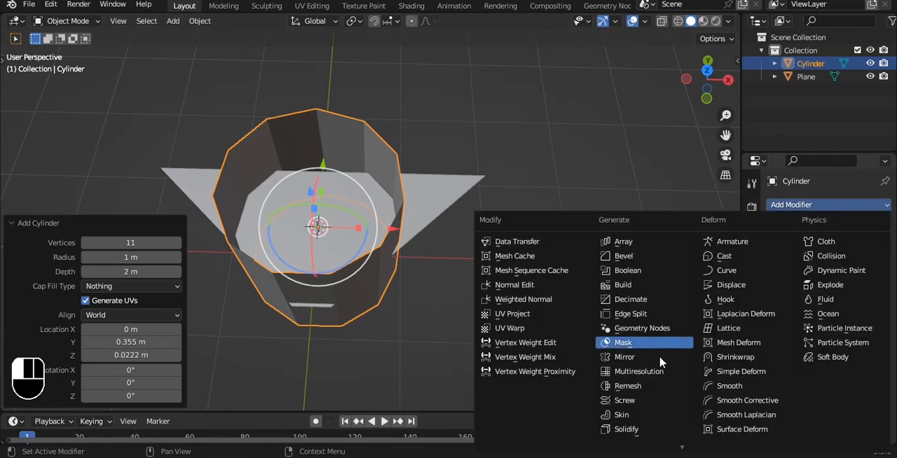
click(638, 431)
scroll(380, 217, up, 2)
Step: In top view, scale the cylinder to about 0.717 and move it along Y toward the plane's narrow end
key(grave)
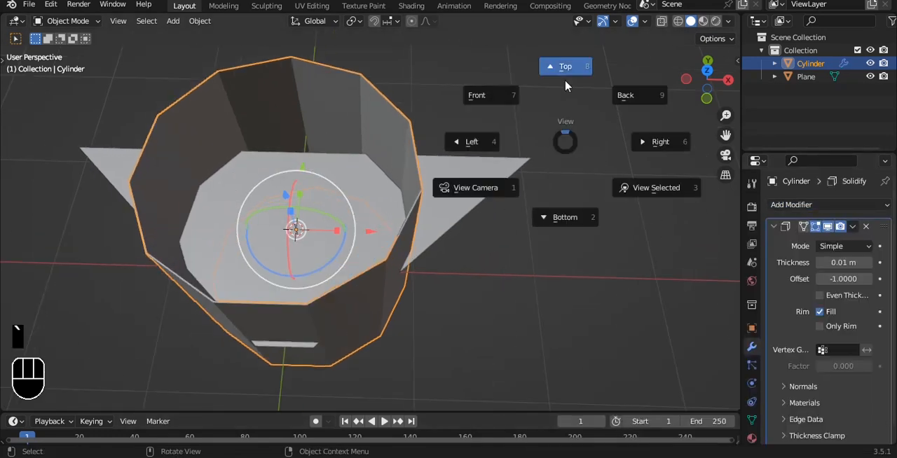
click(567, 83)
key(s)
click(402, 201)
key(g)
key(y)
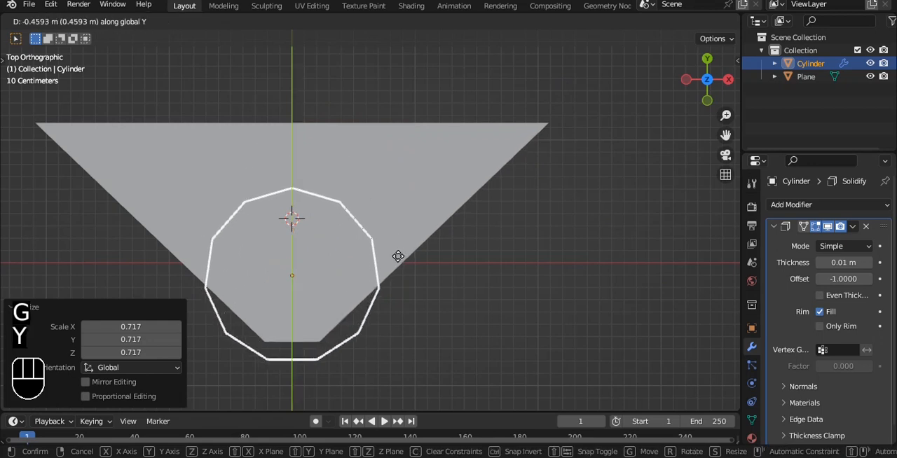
click(398, 261)
Step: Enlarge the cylinder, shift it about 0.19 m up along Y, and scale it by 0.963 to fit between the plane's sloping sides
key(s)
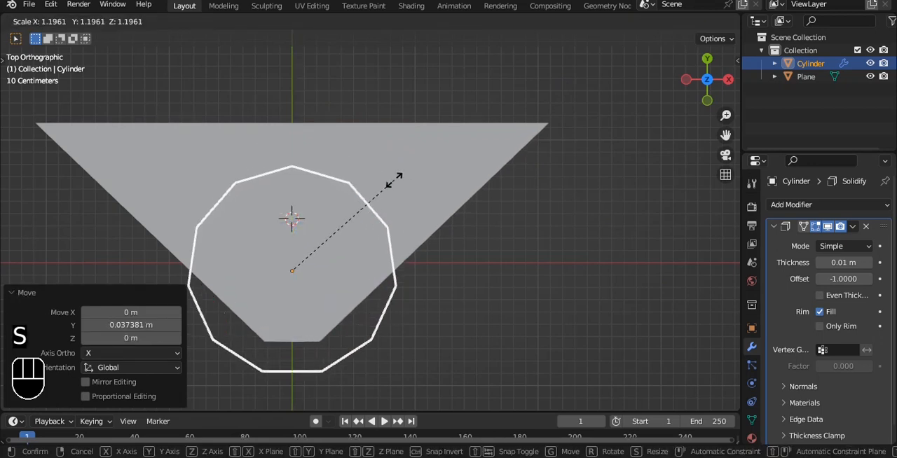
click(294, 214)
key(g)
click(294, 214)
key(s)
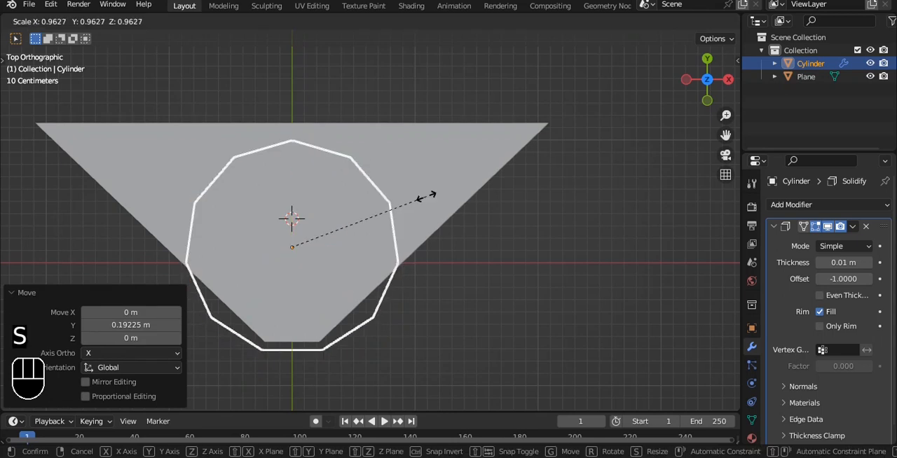
click(427, 194)
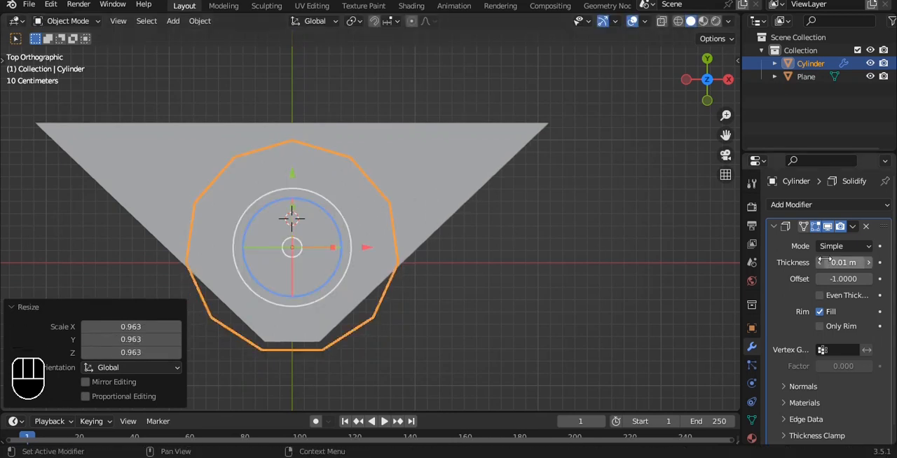
Step: Apply the cylinder's Solidify modifier and add a Difference Boolean modifier to the plane with the cylinder as its object
key(ctrl+a)
alt+drag(525, 230, 454, 240)
shift+click(455, 241)
click(454, 240)
click(862, 205)
click(627, 272)
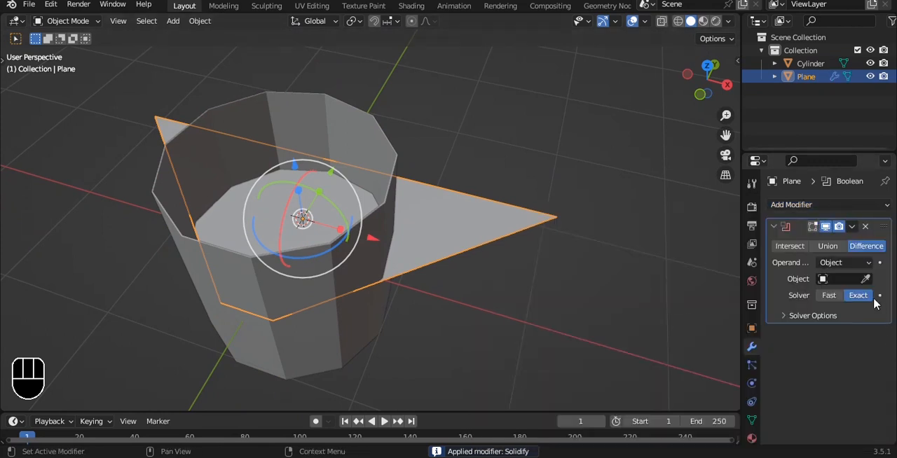
key(grave)
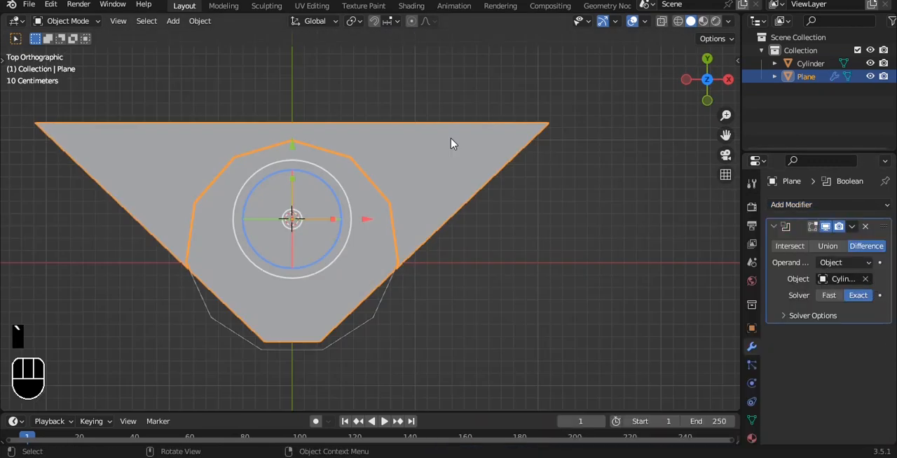
key(Delete)
key(Tab)
key(Tab)
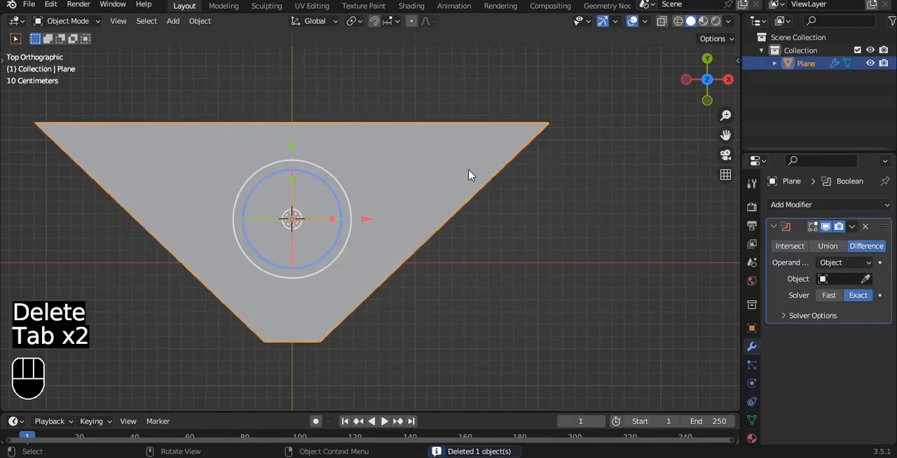
key(ctrl+z)
key(ctrl+z)
key(ctrl+z)
key(ctrl+z)
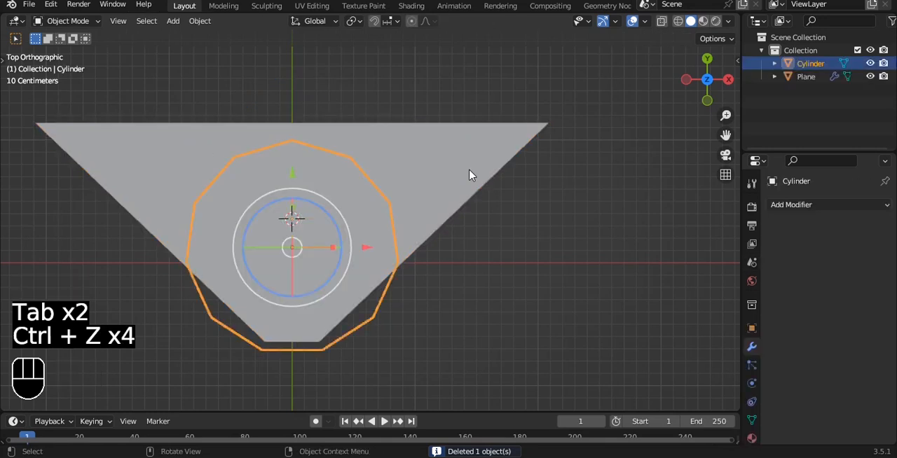
Step: Apply the plane's Boolean modifier and delete the cylinder
click(470, 190)
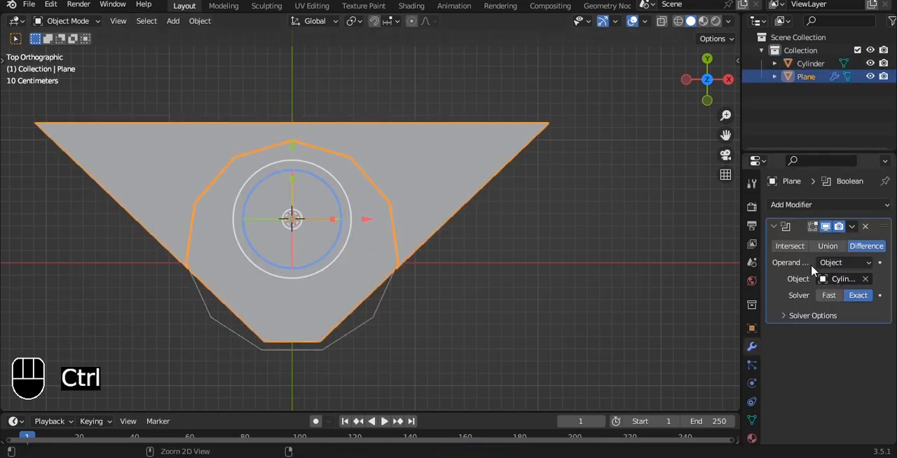
key(ctrl+a)
click(387, 295)
key(Delete)
click(443, 220)
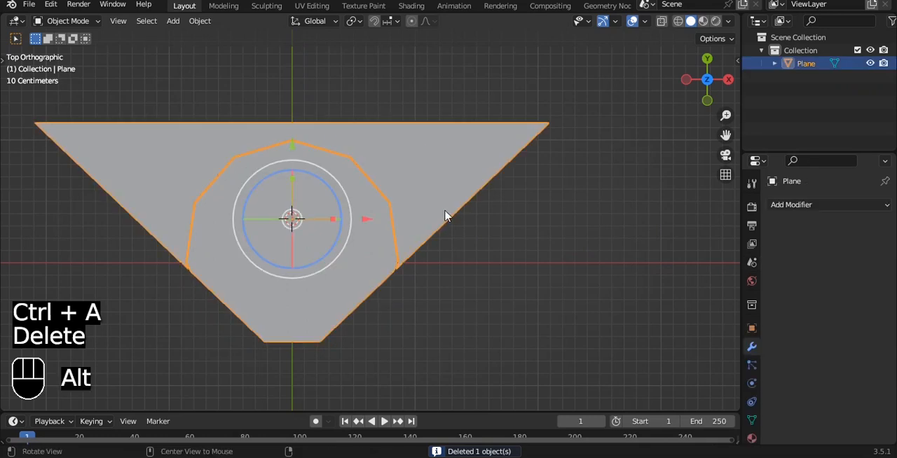
Step: In edit mode, select the part of the plane outside the curved cut and delete it, keeping the fan shape
middle_drag(443, 220, 439, 178)
key(Tab)
key(grave)
click(439, 102)
scroll(435, 243, up, 4)
alt+shift+drag(365, 128, 400, 274)
scroll(385, 252, down, 6)
alt+shift+drag(292, 64, 344, 161)
ctrl+click(342, 161)
alt+shift+drag(264, 176, 317, 185)
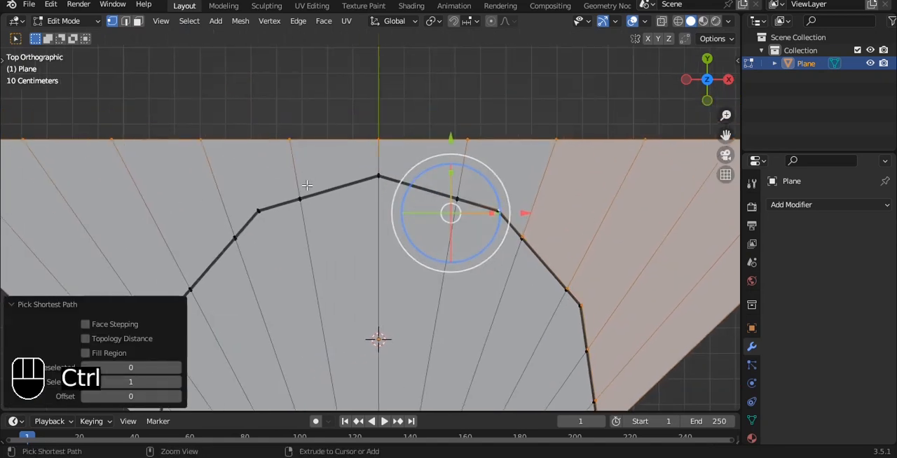
alt+shift+drag(304, 266, 464, 140)
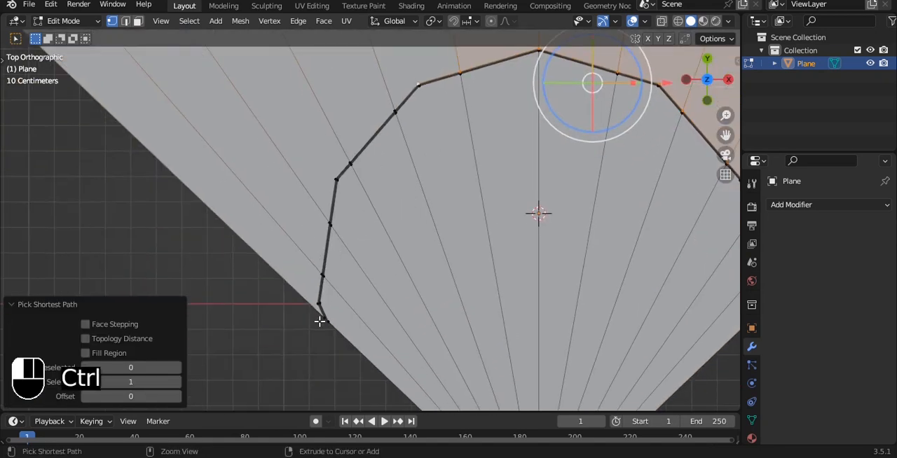
key(x)
click(448, 167)
Step: Test-move the rim vertices around the fan's lower right corner to check how they connect, leaving them in place
alt+shift+drag(481, 157, 192, 136)
scroll(363, 223, up, 3)
alt+shift+drag(344, 316, 350, 243)
scroll(356, 233, up, 6)
alt+shift+drag(403, 210, 434, 83)
click(339, 140)
scroll(389, 142, down, 2)
alt+shift+drag(419, 123, 477, 229)
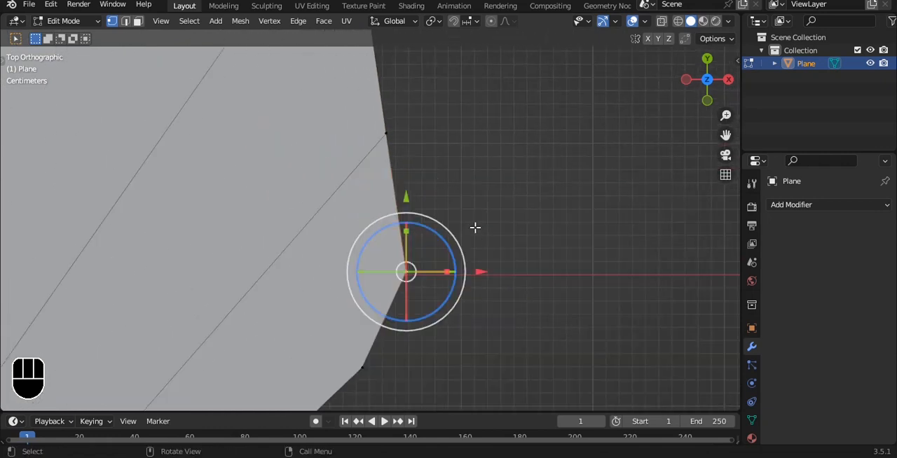
key(g)
right_click(470, 193)
click(369, 371)
key(g)
right_click(390, 344)
click(390, 143)
key(g)
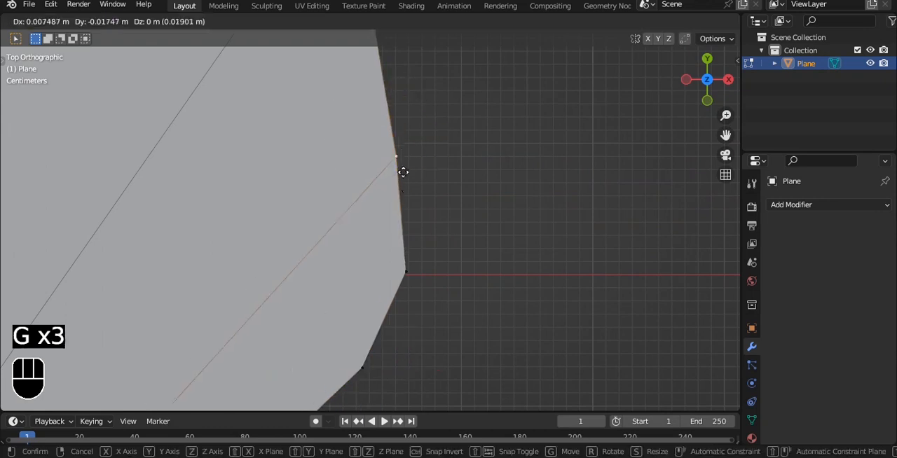
right_click(402, 170)
Step: Check the next rim vertices up the fan's right side and dissolve the extra one between the radial edges
scroll(402, 152, down, 4)
alt+shift+drag(402, 152, 438, 302)
click(421, 208)
key(g)
right_click(459, 231)
click(391, 108)
alt+shift+drag(437, 102, 474, 171)
key(ctrl+x)
Step: Test the upper right rim vertices and dissolve the extra corner vertex that has no radial edge
alt+shift+drag(388, 119, 498, 253)
click(500, 249)
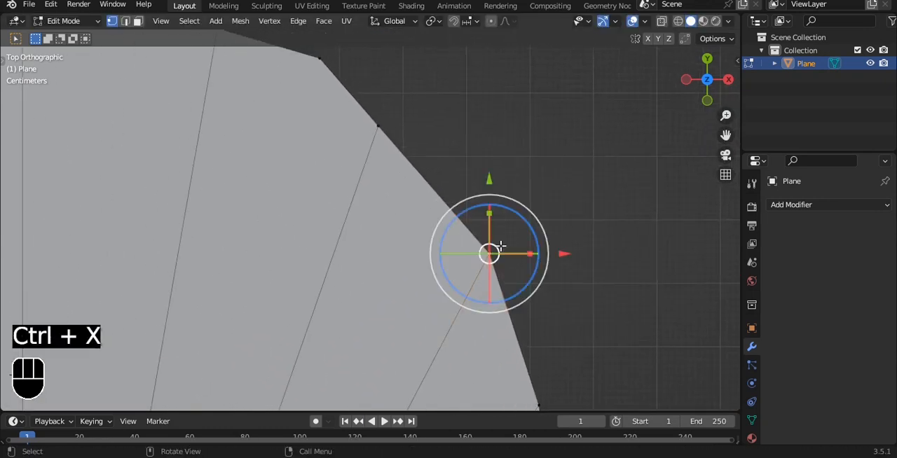
key(g)
right_click(513, 244)
click(397, 129)
key(g)
right_click(458, 166)
alt+shift+drag(413, 101, 469, 203)
click(372, 162)
key(ctrl+x)
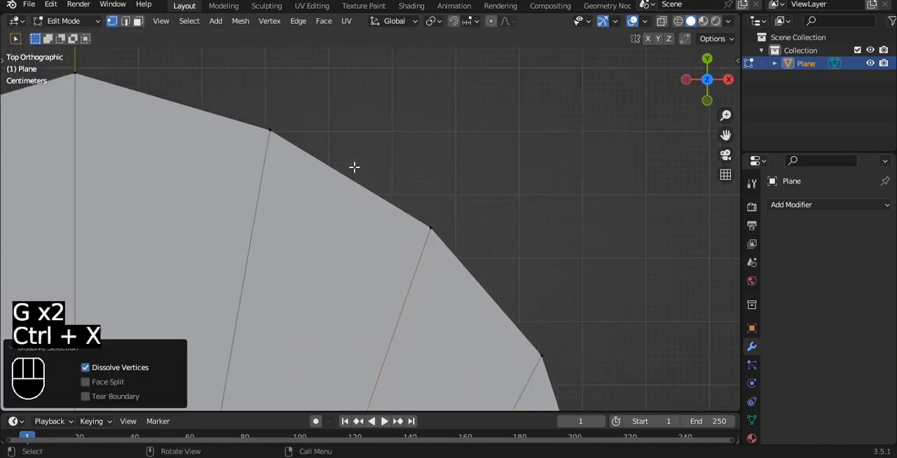
Step: Dissolve the extra rim vertex just right of the fan's peak
alt+shift+drag(319, 158, 521, 207)
click(474, 200)
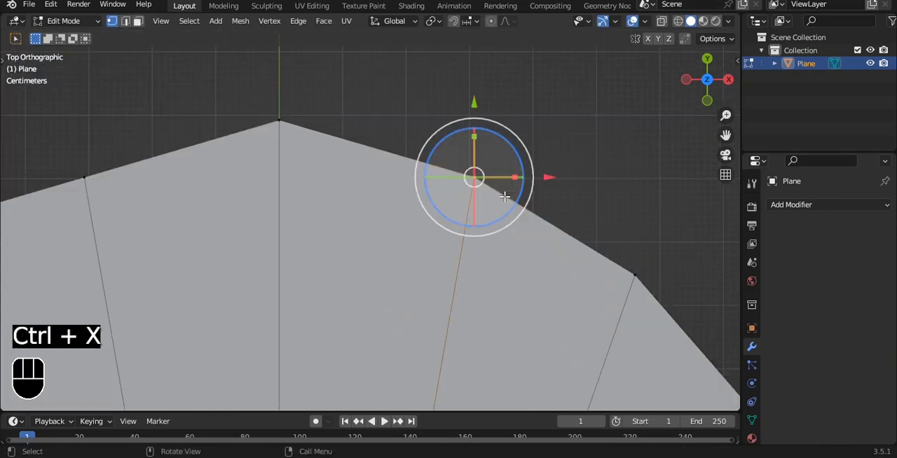
key(g)
right_click(537, 184)
click(304, 110)
key(f)
key(g)
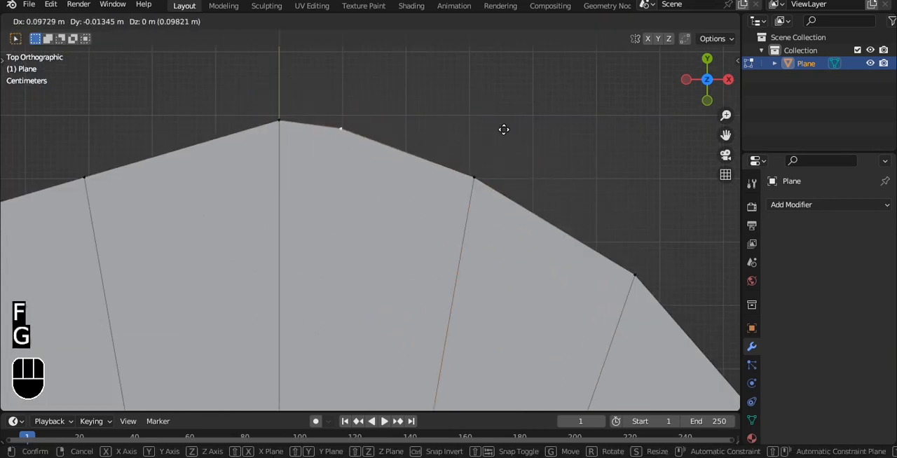
click(504, 130)
key(ctrl+x)
Step: Dissolve the extra corner vertex on the upper left rim, between the first two radial edges from the peak
alt+shift+drag(209, 177, 444, 171)
click(324, 171)
key(g)
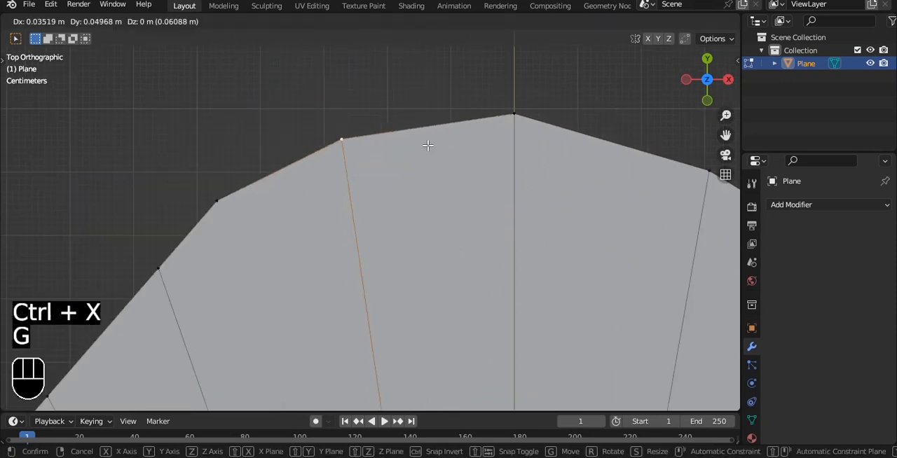
click(405, 176)
click(217, 201)
key(ctrl+x)
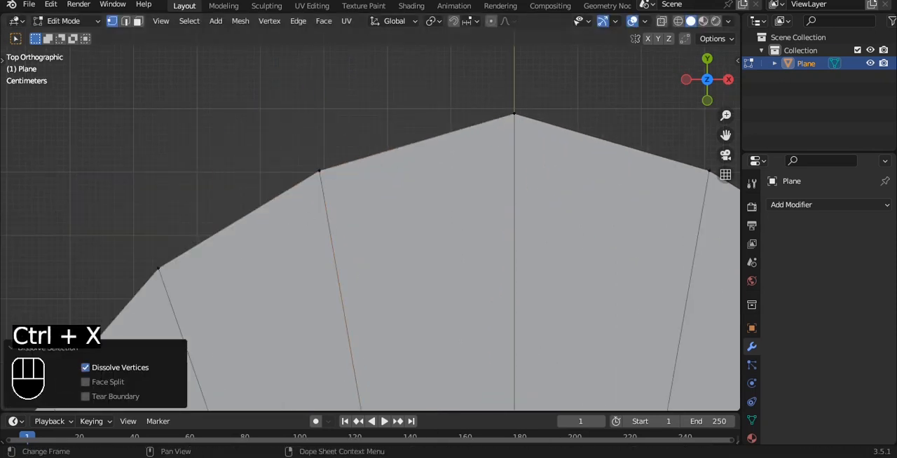
Step: Check the upper left rim vertices and dissolve the extra corner vertex farther down the fan's left side
click(319, 171)
alt+shift+drag(308, 246, 365, 159)
scroll(368, 160, down, 2)
key(g)
right_click(435, 127)
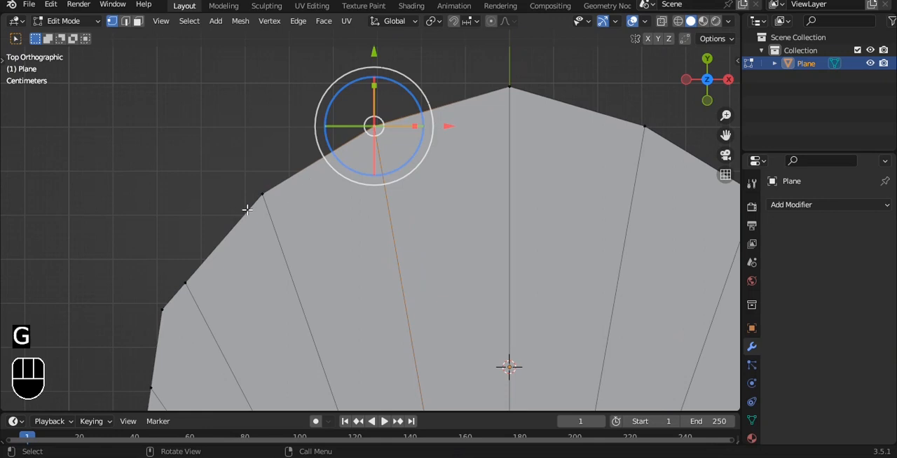
click(257, 201)
key(g)
right_click(327, 185)
click(186, 284)
key(g)
right_click(216, 242)
click(167, 307)
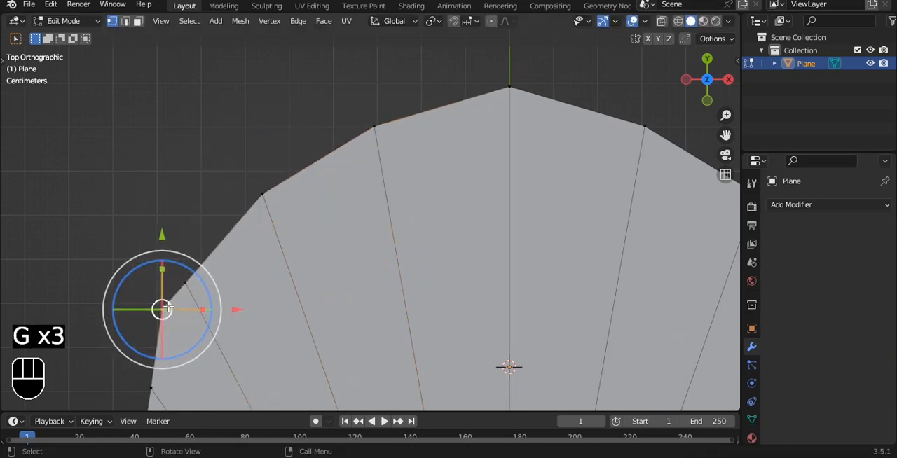
key(ctrl+x)
Step: Check the lower left rim vertices and dissolve the extra one just above the fan's bottom left corner
alt+shift+drag(262, 236, 340, 28)
click(229, 172)
key(g)
right_click(291, 179)
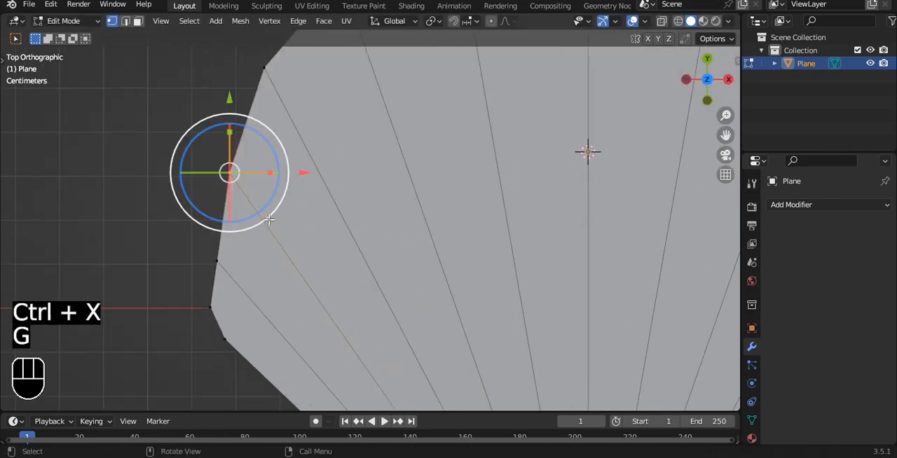
click(217, 272)
key(g)
right_click(254, 247)
click(214, 308)
key(g)
right_click(249, 274)
key(ctrl+x)
Step: Test-move the lowest left rim vertices to check their connections, leaving them in place
shift+middle_drag(249, 274, 266, 202)
click(249, 185)
key(g)
right_click(277, 151)
click(234, 265)
key(g)
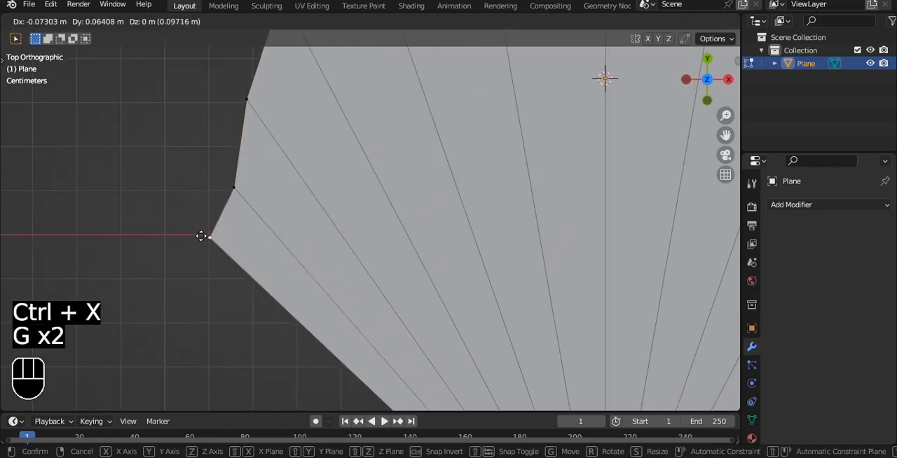
right_click(202, 237)
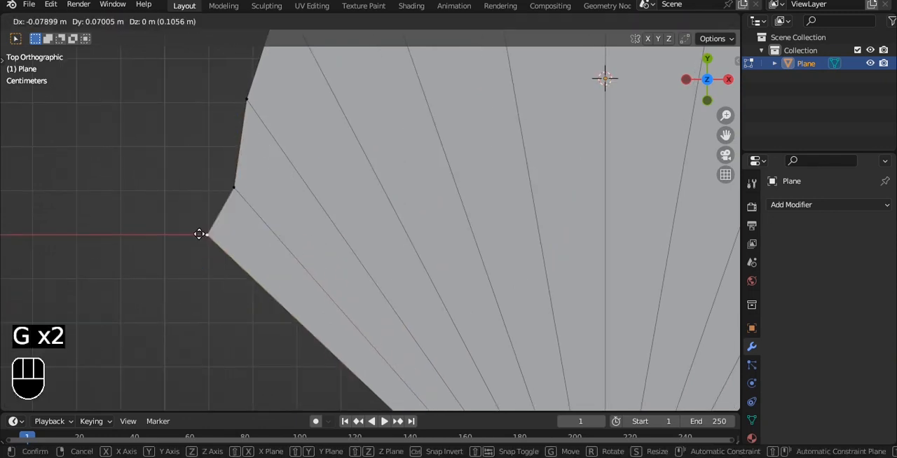
Step: Select all the curved rim vertices and move them -0.19225 m along Y
scroll(351, 242, down, 7)
alt+shift+drag(474, 213, 332, 244)
scroll(294, 189, down, 1)
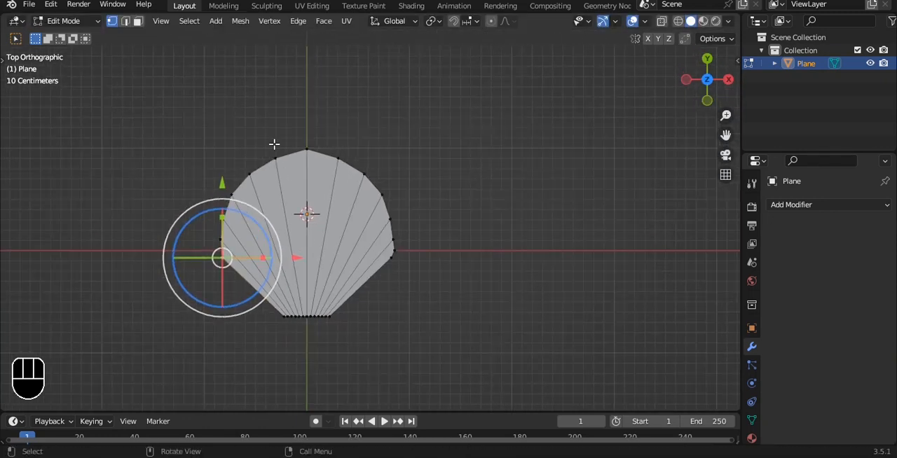
drag(104, 70, 437, 276)
key(g)
key(y)
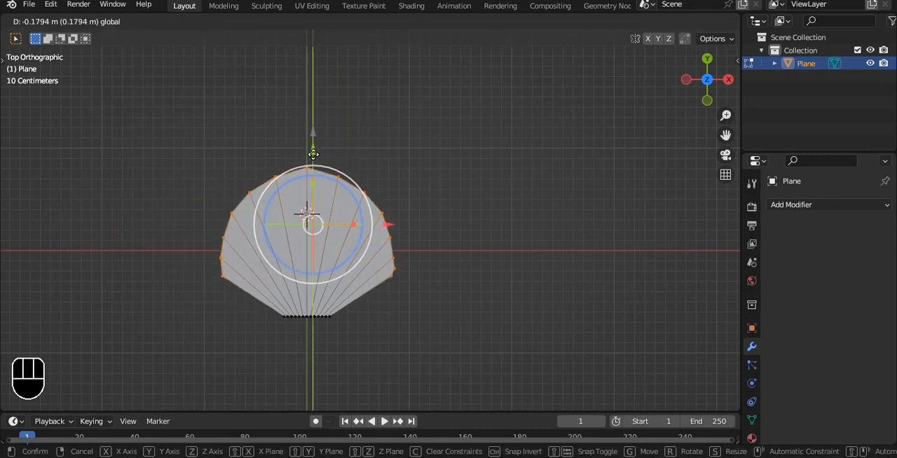
click(313, 152)
scroll(378, 148, up, 2)
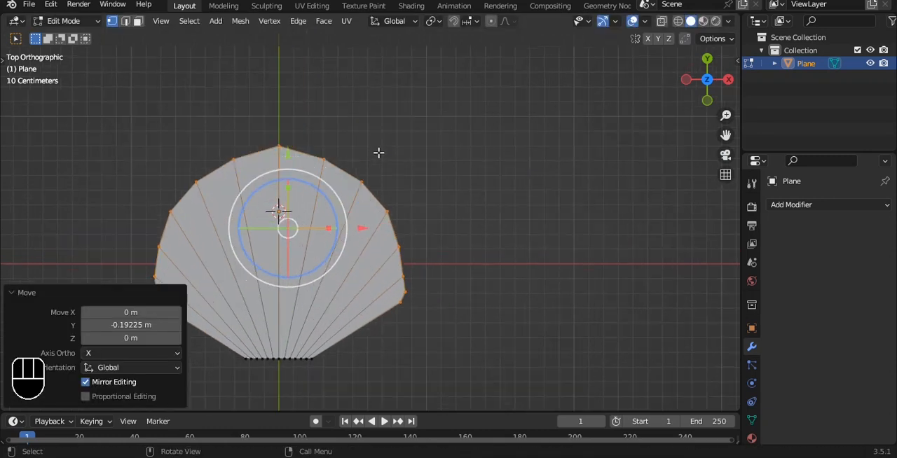
Step: Delete the left half of the fan mesh, keeping the centre edge and the right half
key(2)
alt+shift+drag(347, 195, 351, 147)
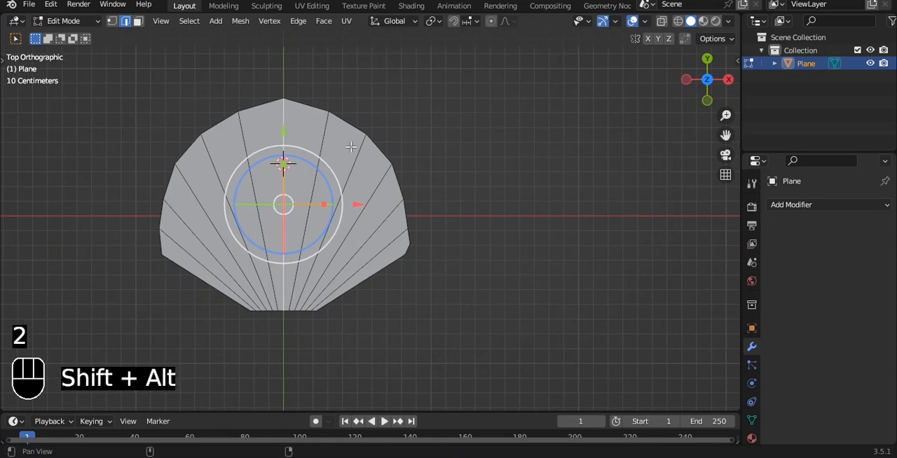
shift+click(320, 165)
shift+click(274, 149)
shift+click(225, 181)
drag(135, 71, 280, 335)
key(x)
click(536, 109)
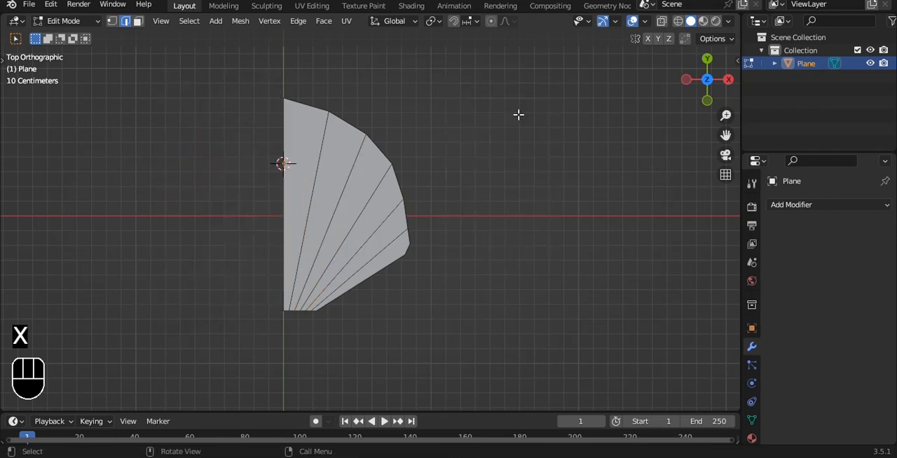
Step: Snap the 3D cursor to the fan's centre edge and set the object's origin to the 3D cursor
key(shift+s)
click(406, 209)
key(Tab)
key(q)
click(443, 153)
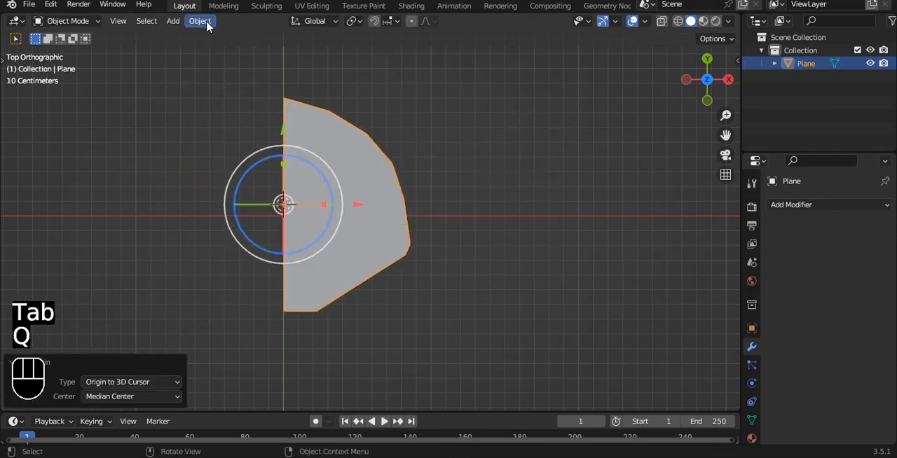
click(200, 20)
mouse_move(230, 50)
click(372, 78)
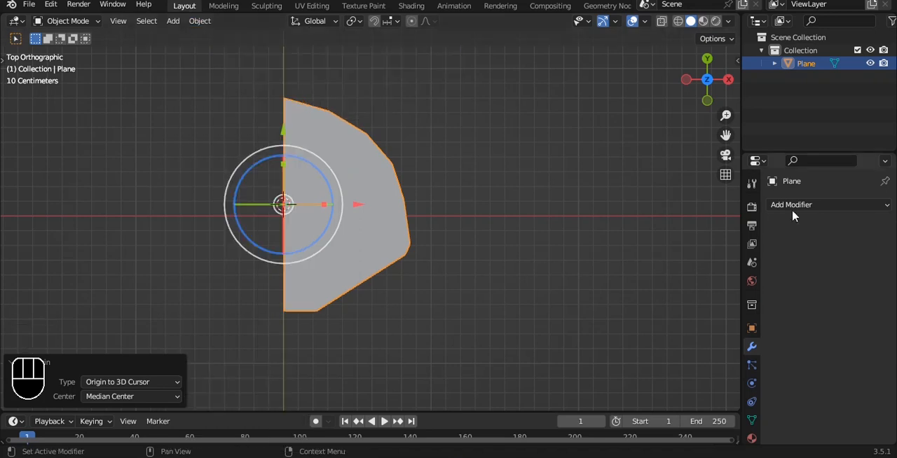
Step: Add a Mirror modifier on the X axis with Clipping enabled and resume editing the mesh
click(792, 206)
click(627, 357)
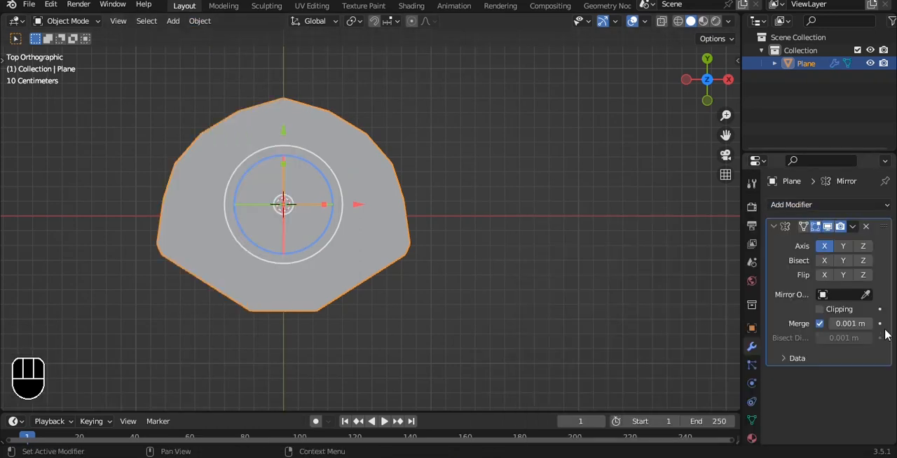
key(Tab)
Step: Select every second rib edge of the fan and raise them along Z to form pleats
alt+middle_drag(348, 108, 235, 125)
alt+middle_drag(419, 144, 456, 232)
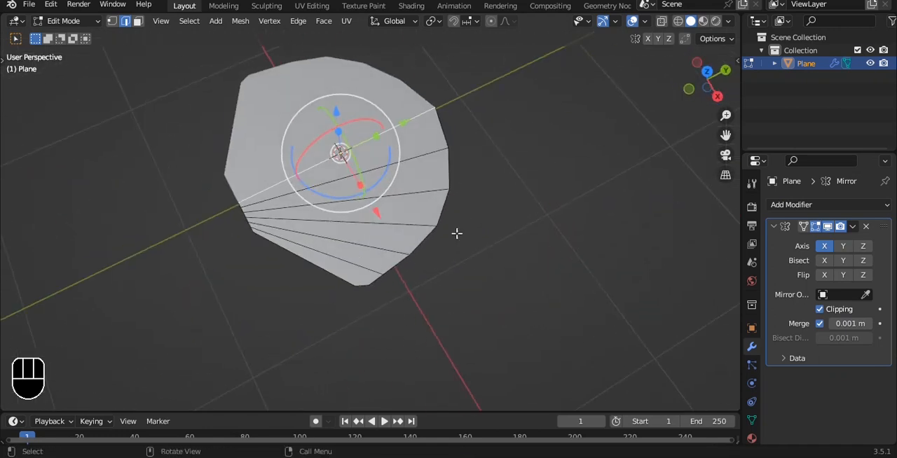
shift+click(415, 195)
alt+middle_drag(377, 256, 521, 236)
key(g)
key(z)
click(370, 149)
Step: Select the rim vertex of the centre ridge and raise it along Z, checking from the back view
key(1)
click(559, 275)
middle_drag(562, 266, 586, 208)
key(grave)
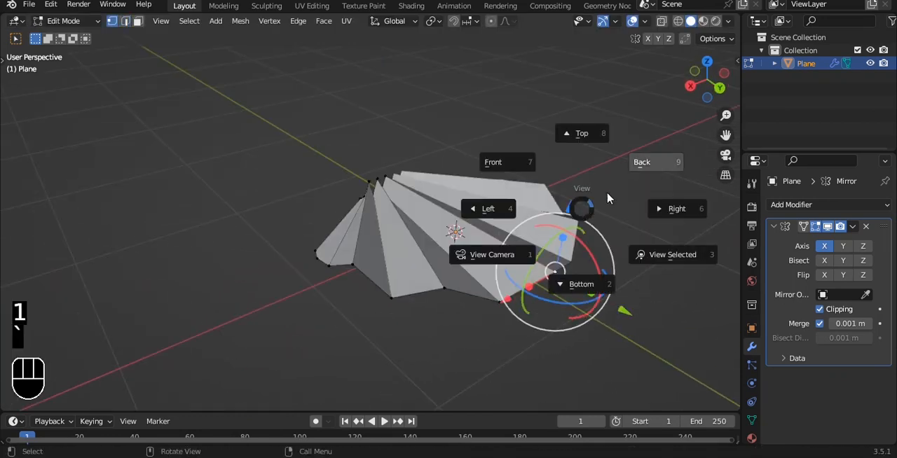
click(620, 189)
drag(476, 171, 476, 142)
Step: Raise the rim vertex of the ridge next to the centre along Z in the back view
alt+drag(469, 161, 495, 179)
click(413, 256)
key(grave)
click(482, 188)
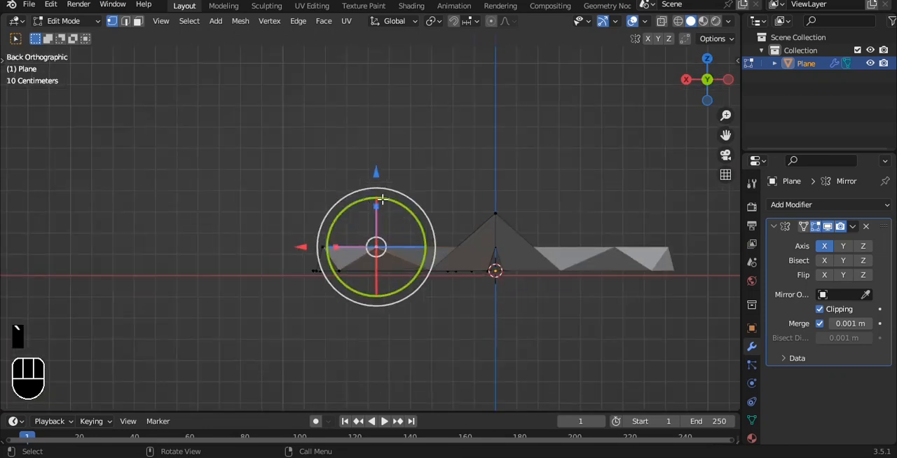
drag(369, 171, 396, 171)
Step: Try lowering the selected valley rim vertices along Z and undo the change
click(503, 312)
shift+click(363, 294)
alt+drag(408, 283, 400, 264)
drag(416, 205, 416, 214)
key(ctrl+z)
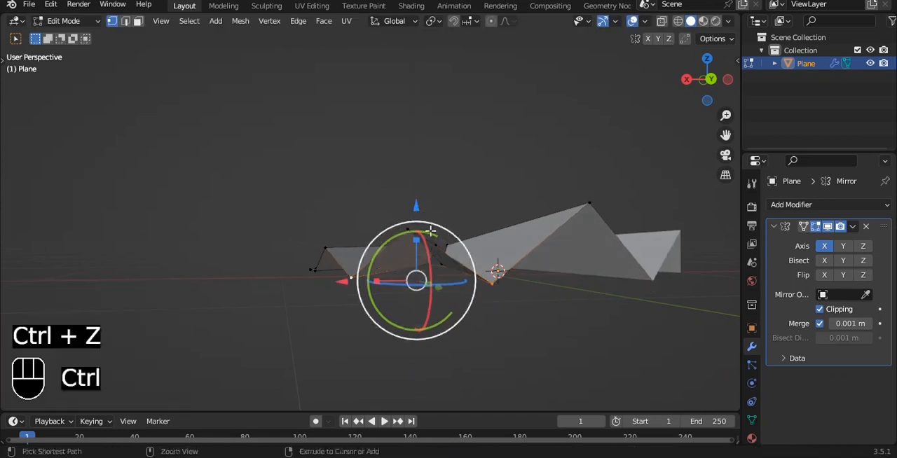
key(ctrl+z)
Step: Lower the valley rim vertices between the ridges along Z and return to Object Mode
alt+drag(489, 213, 529, 245)
click(534, 288)
click(348, 289)
drag(349, 221, 346, 241)
key(Tab)
Step: Add a level 3 Subdivision Surface modifier to the shell and shade it with Auto Smooth
alt+drag(486, 241, 303, 316)
key(grave)
click(495, 196)
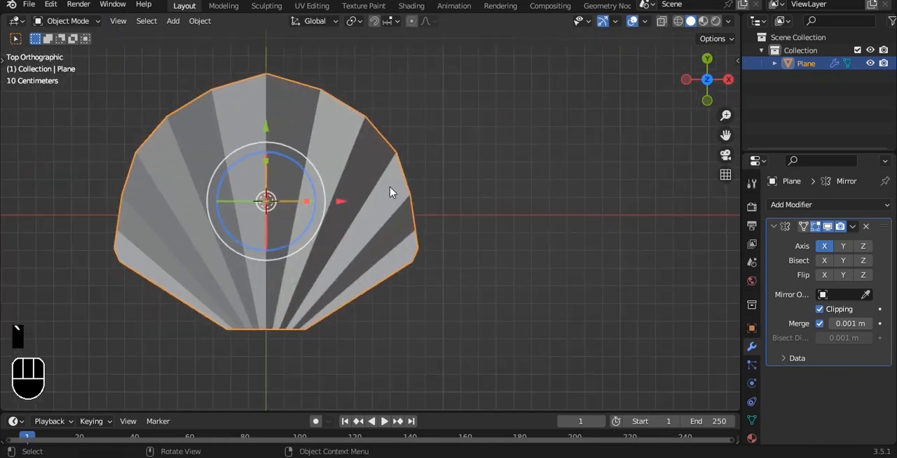
alt+shift+drag(403, 196, 496, 161)
key(grave)
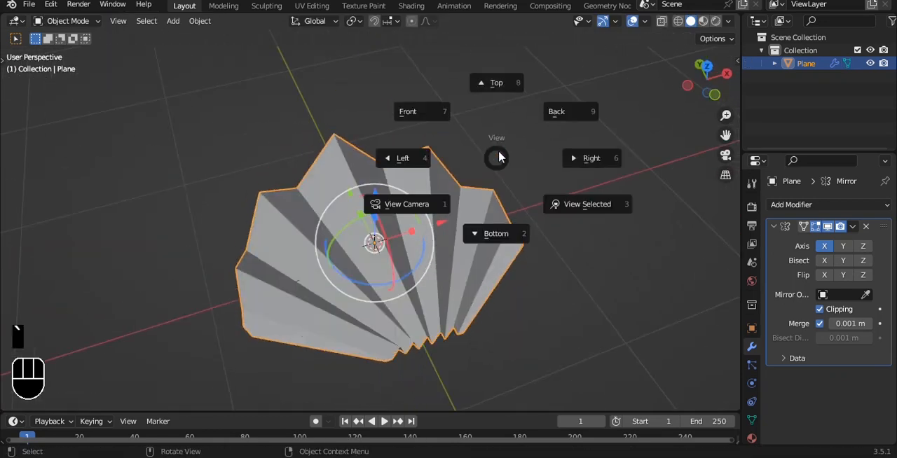
click(503, 104)
scroll(504, 104, up, 1)
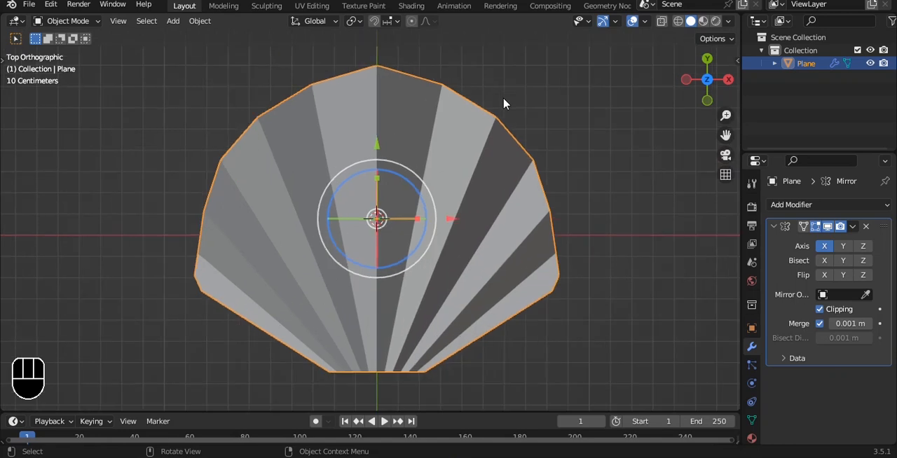
key(ctrl+3)
right_click(503, 103)
click(504, 104)
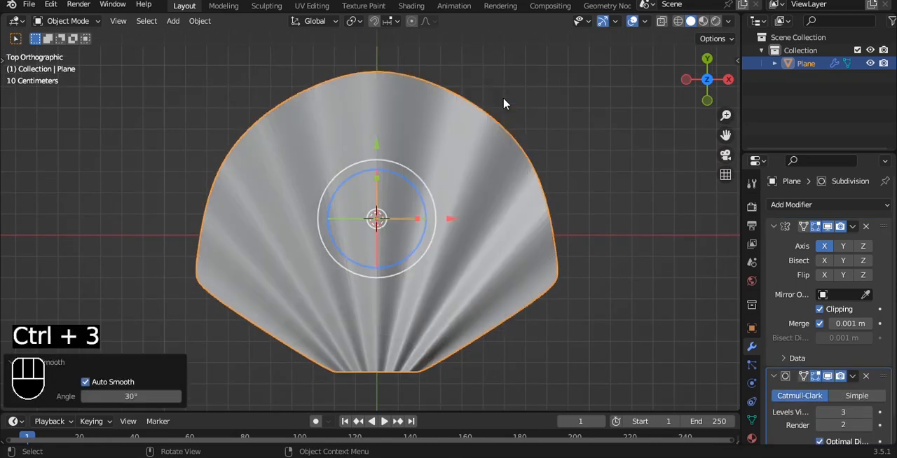
Step: In the top view, move the centre ridge's rim vertex outward along Y to form a pointed tip
key(Tab)
key(alt+z)
click(446, 84)
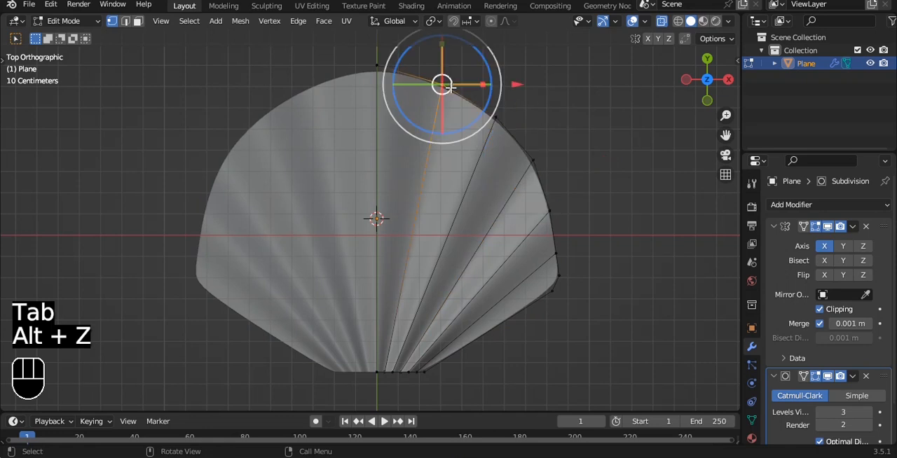
key(alt+z)
click(379, 67)
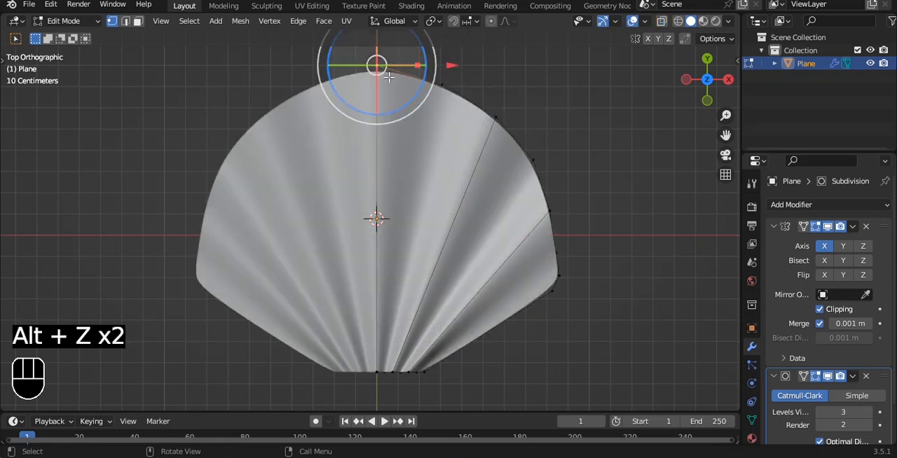
shift+middle_drag(382, 71, 385, 161)
drag(380, 83, 380, 64)
shift+middle_drag(393, 94, 392, 70)
Step: Move the valley rim vertex beside the centre tip -0.08035 m in X and -0.055627 m in Y
click(446, 152)
key(g)
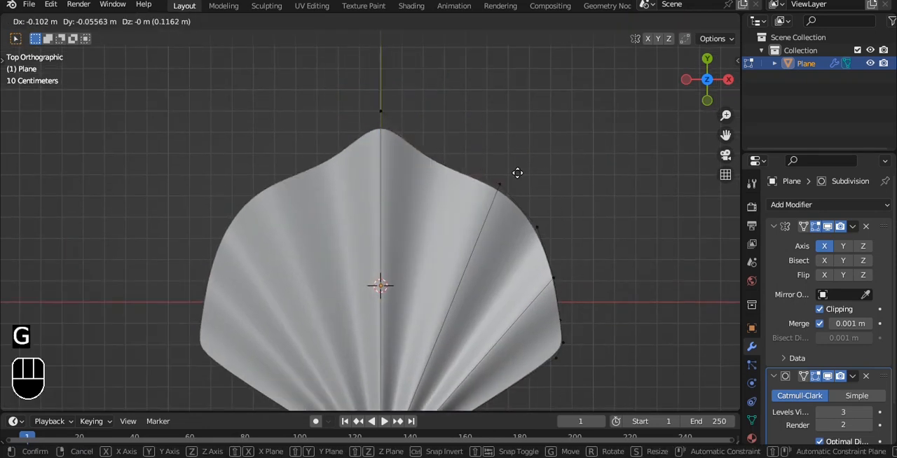
click(522, 174)
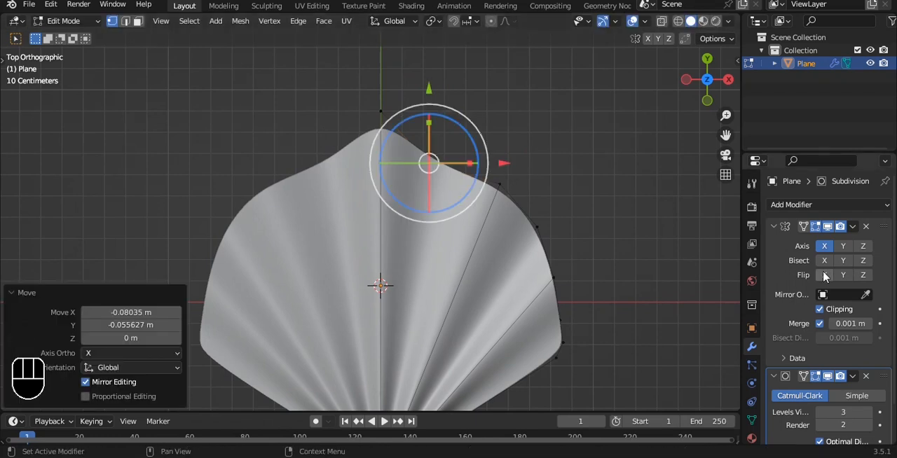
click(830, 375)
click(830, 376)
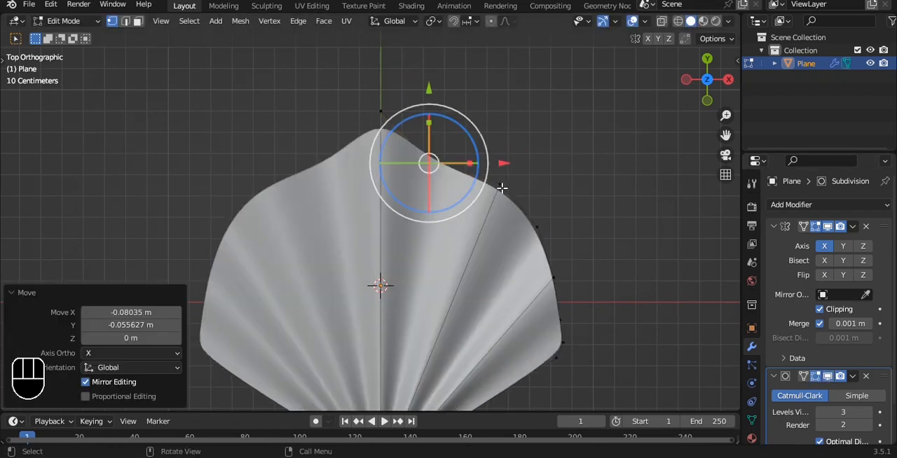
Step: Move the next valley rim vertex inward by about -0.065 m in X and -0.074 m in Y
click(533, 231)
key(g)
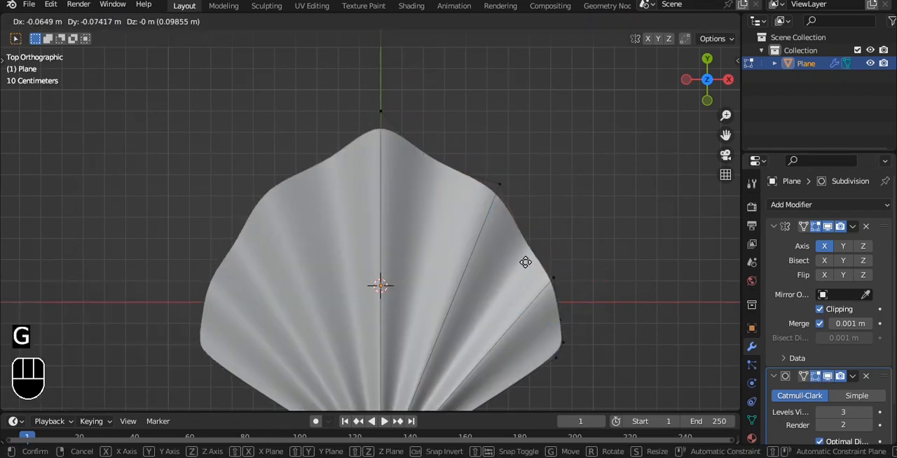
click(526, 262)
Step: Pull the two side ridge rim vertices outward, the upper about 0.025 m in X, the lower about 0.056 m in X and 0.046 m in Y
click(503, 191)
key(g)
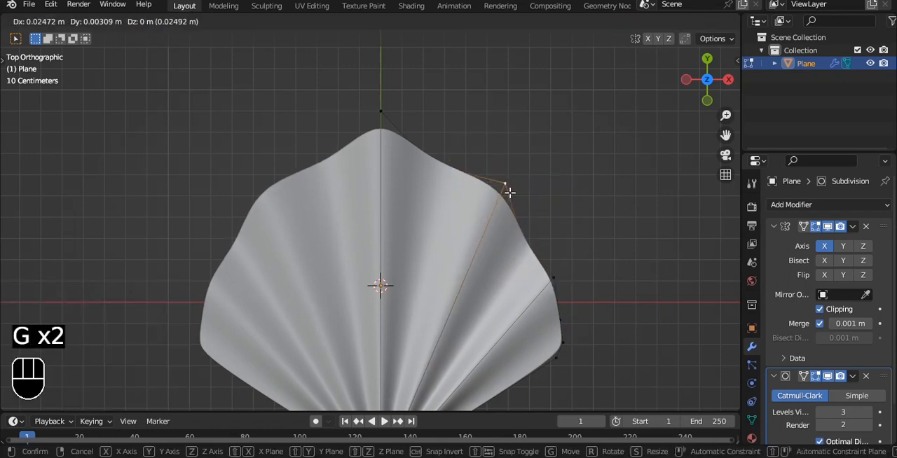
click(510, 192)
click(555, 279)
key(g)
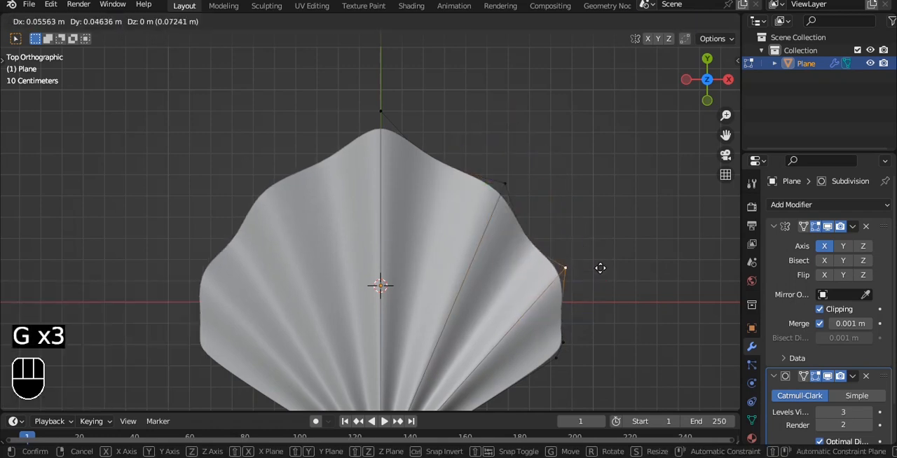
click(601, 268)
Step: Move the shell's lower corner rim vertex outward and slightly up
click(588, 334)
key(g)
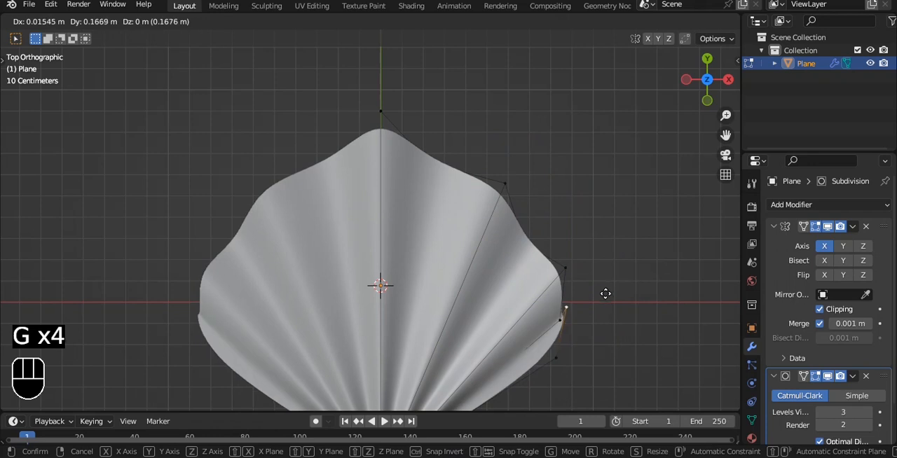
click(617, 323)
Step: Try dissolving the lower corner rim vertex and undo it
key(ctrl+x)
shift+middle_drag(614, 320, 595, 191)
click(561, 202)
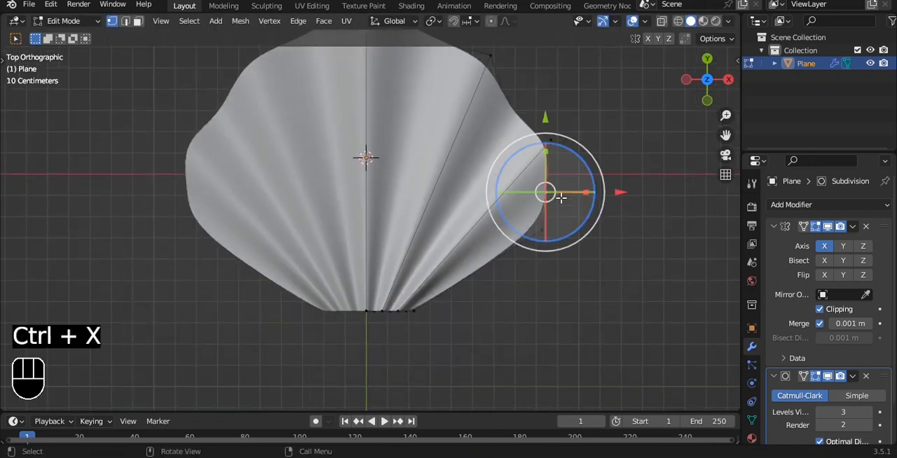
key(alt+z)
scroll(568, 195, up, 3)
key(ctrl+z)
key(ctrl+z)
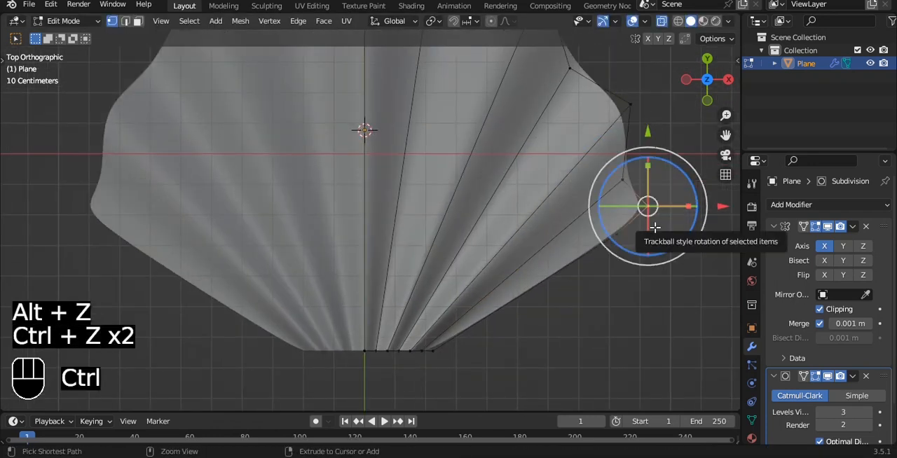
Step: Test-move the extra rim vertex just below the lower corner vertex, and dissolve it
click(629, 257)
key(g)
right_click(659, 309)
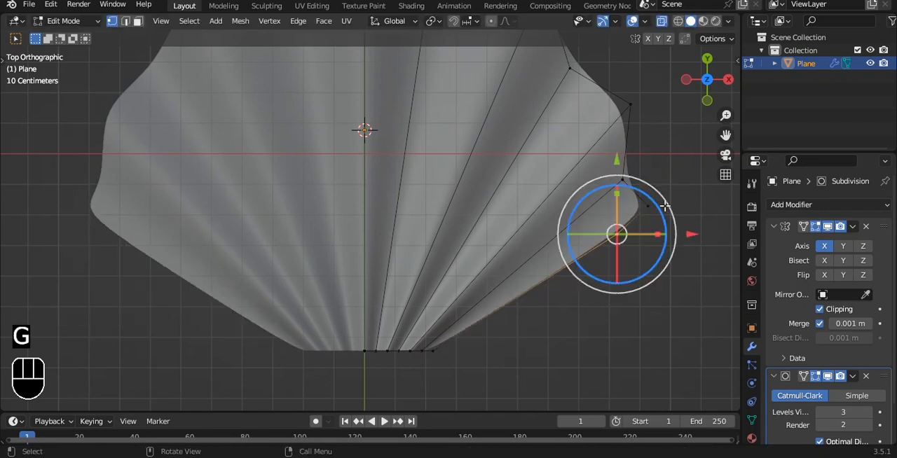
key(ctrl+x)
Step: Move the lower corner rim vertex -0.096574 m along Y
click(628, 217)
shift+middle_drag(628, 216, 573, 220)
key(g)
key(y)
click(589, 236)
shift+middle_drag(589, 236, 576, 319)
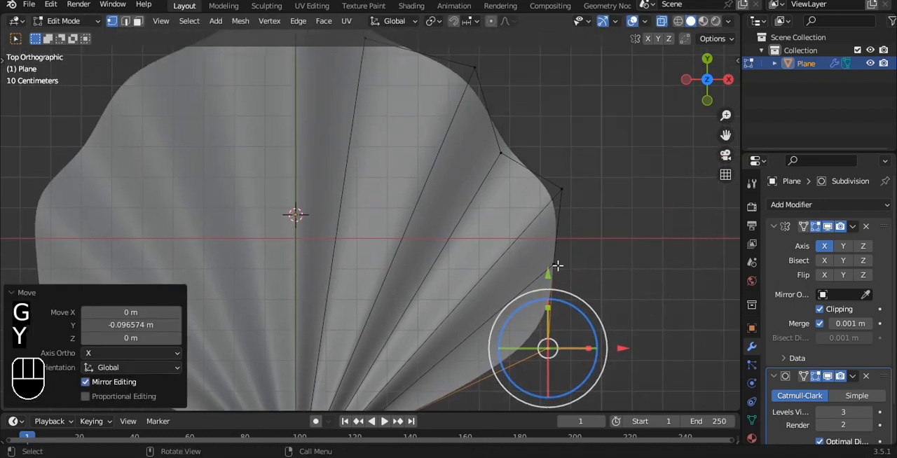
Step: Nudge the valley rim vertex above the lower corner slightly and return to Object Mode
click(560, 263)
key(g)
click(557, 259)
key(Tab)
Step: Turn off X-ray and add four evenly spaced loop cuts across the shell's ribs
scroll(460, 132, down, 5)
alt+drag(426, 186, 352, 281)
click(354, 231)
scroll(370, 231, up, 2)
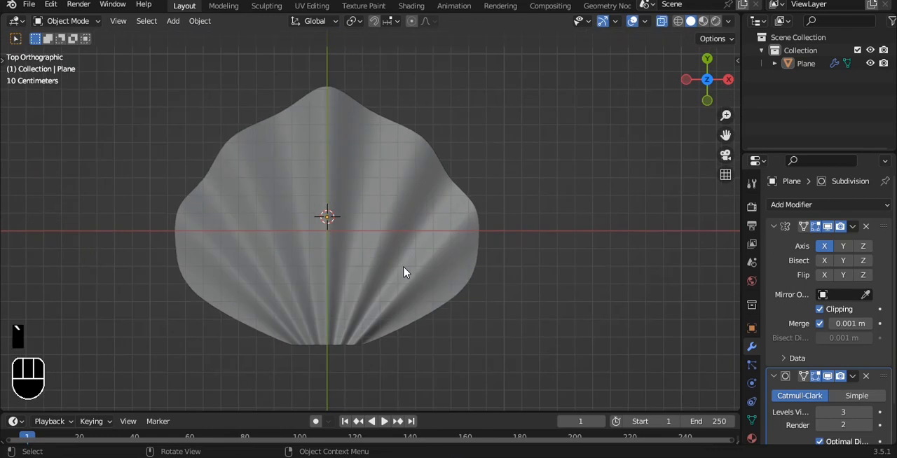
click(402, 263)
middle_drag(402, 263, 409, 236)
key(alt+z)
key(Tab)
key(ctrl+r)
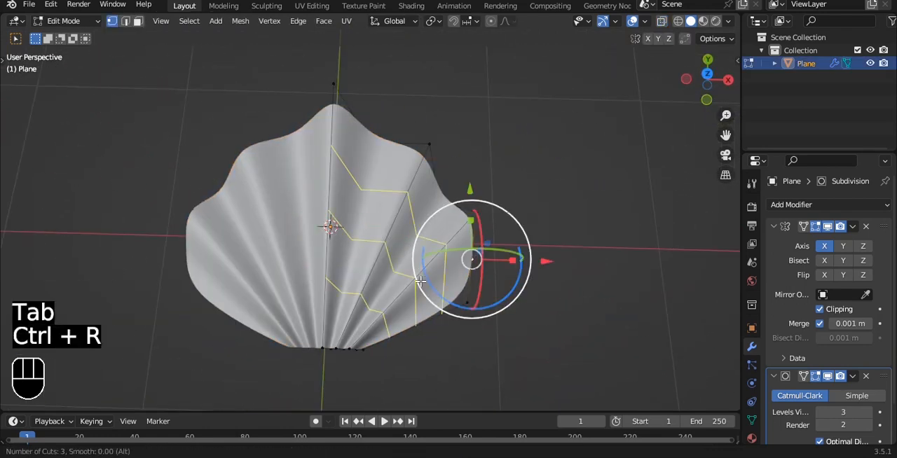
click(421, 281)
right_click(420, 281)
Step: Enable proportional editing and raise the centre ridge's second vertex from the rim 0.1993 m along Z with Smooth falloff, size 0.621
click(417, 189)
alt+drag(472, 215, 419, 191)
click(402, 225)
click(364, 180)
alt+shift+drag(467, 94, 477, 168)
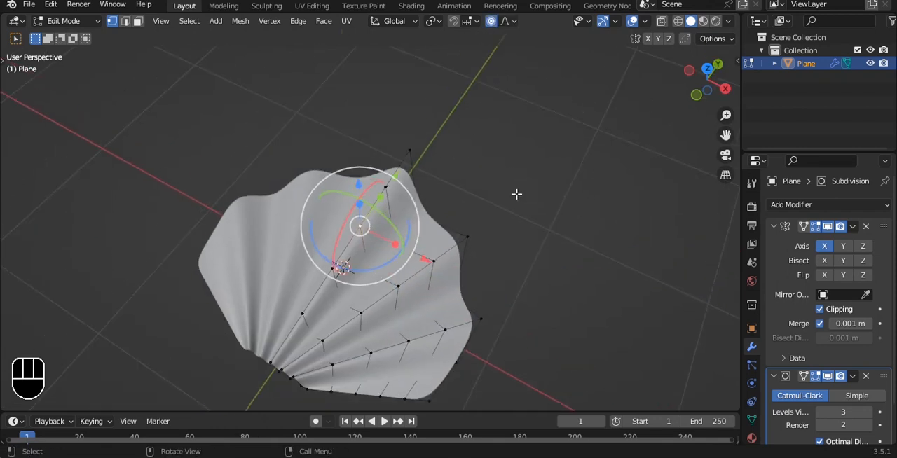
key(g)
scroll(517, 191, down, 4)
key(z)
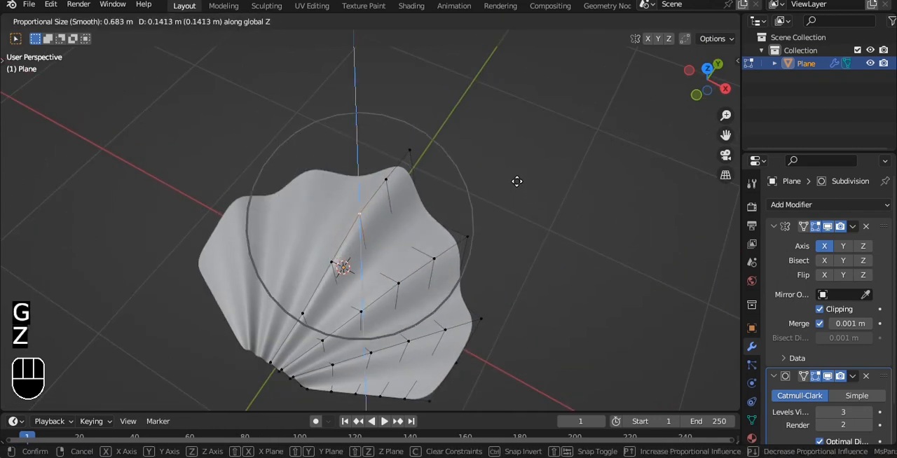
scroll(515, 179, up, 1)
click(512, 176)
Step: Raise the centre ridge vertex nearest the base about 0.1786 m along Z with a proportional size of about 0.263 m
alt+shift+drag(473, 203, 480, 147)
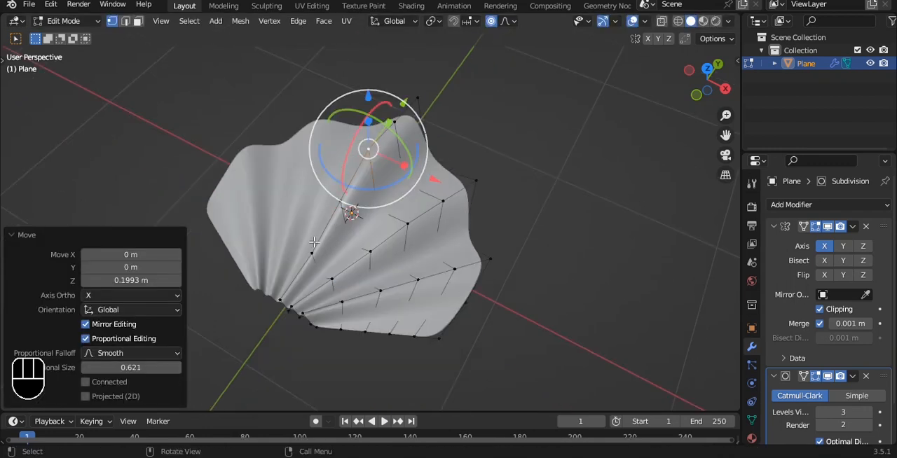
click(312, 254)
alt+shift+drag(362, 204, 370, 182)
scroll(370, 182, up, 3)
key(g)
scroll(417, 193, up, 6)
key(z)
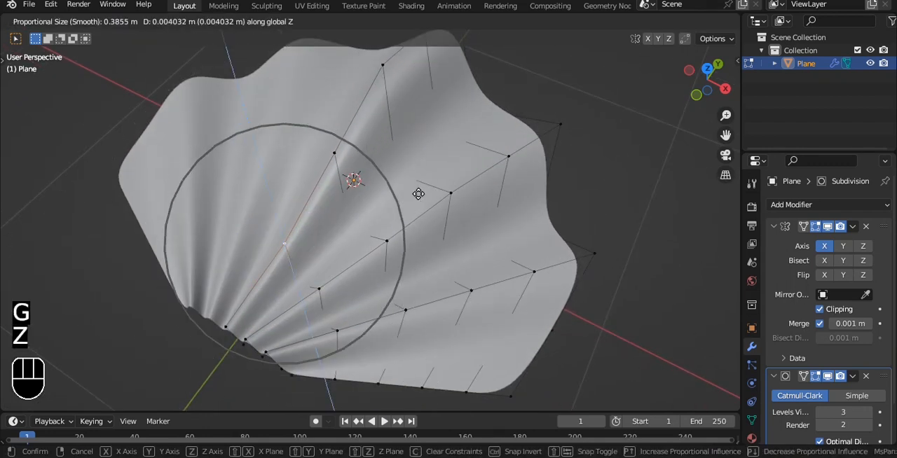
scroll(416, 187, up, 1)
scroll(410, 175, down, 1)
scroll(403, 167, up, 3)
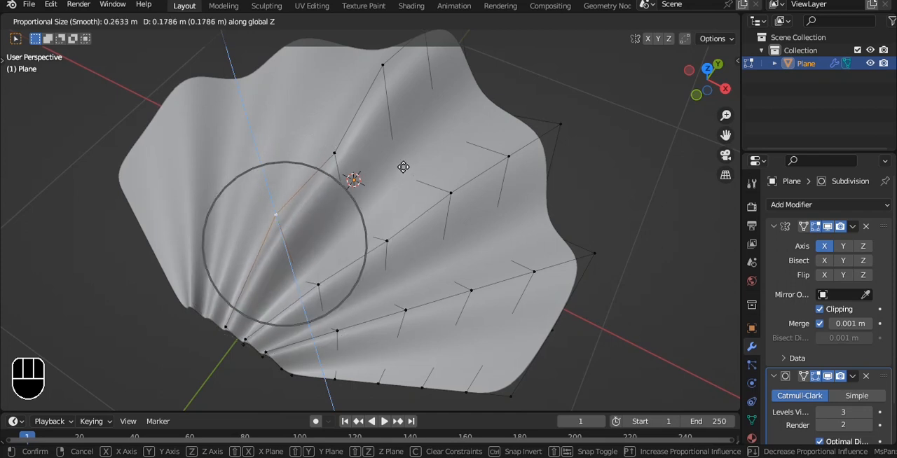
click(402, 167)
Step: Raise the centre ridge vertex between the two raised ones along Z with a proportional size of about 0.18 m
click(334, 155)
key(g)
scroll(388, 162, up, 3)
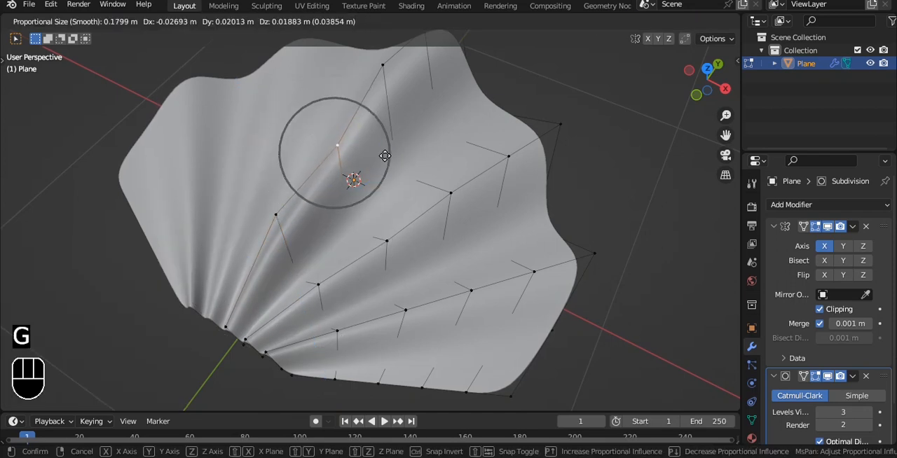
key(z)
click(373, 149)
Step: Raise the middle vertex of the ridge beside the centre 0.1063 m along Z with a proportional size of 0.3186 m
click(439, 213)
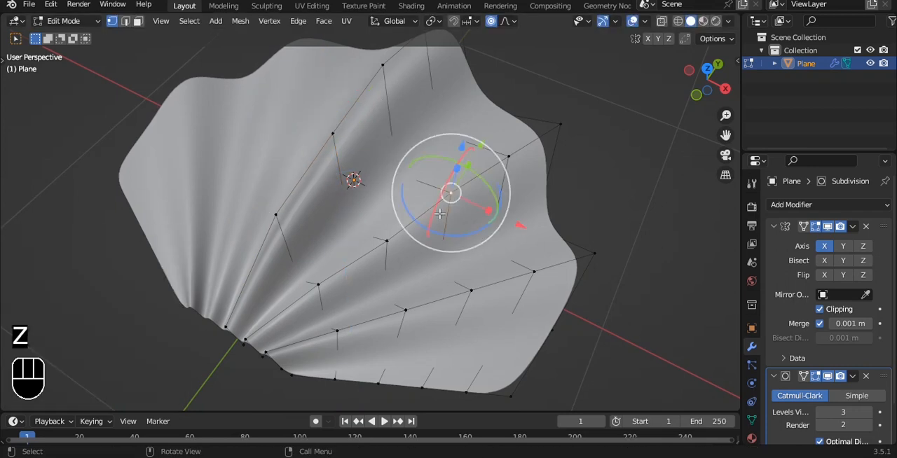
key(g)
key(x)
key(z)
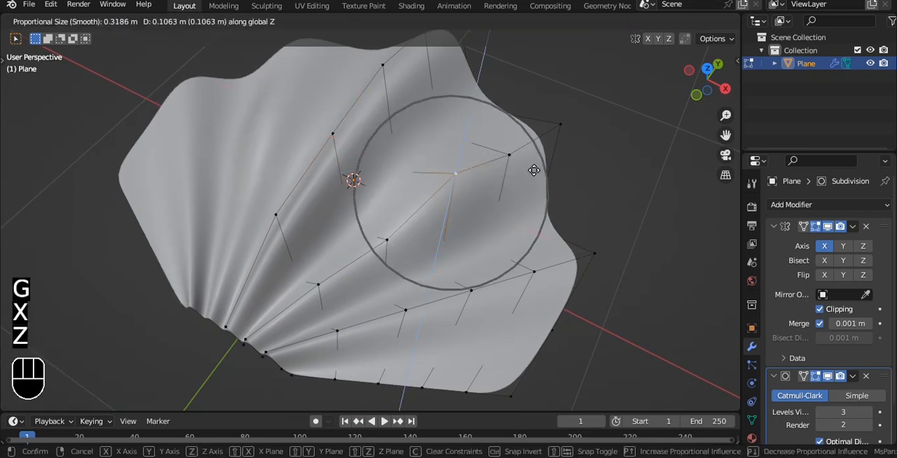
click(534, 170)
Step: Raise that ridge's two vertices between its base and middle along Z with a proportional size of 0.3186 m
click(391, 242)
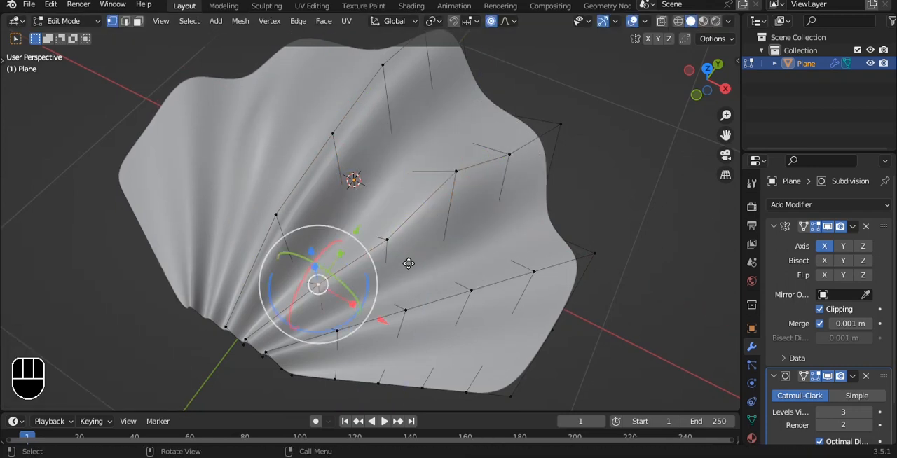
key(g)
key(z)
click(410, 239)
key(g)
key(z)
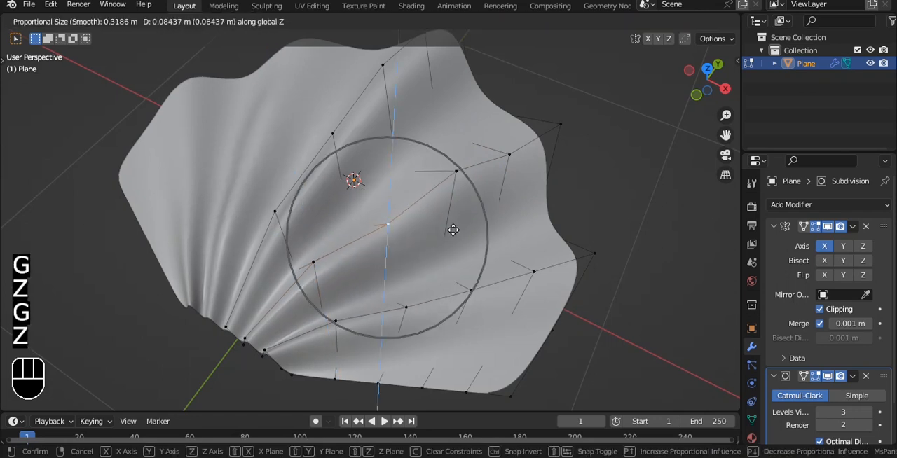
click(448, 218)
Step: Lower the same ridge's vertex nearest the base slightly along Z, keeping the 0.3186 m proportional size
key(Tab)
alt+middle_drag(485, 220, 459, 186)
key(Tab)
click(284, 194)
alt+middle_drag(291, 196, 347, 207)
key(g)
key(z)
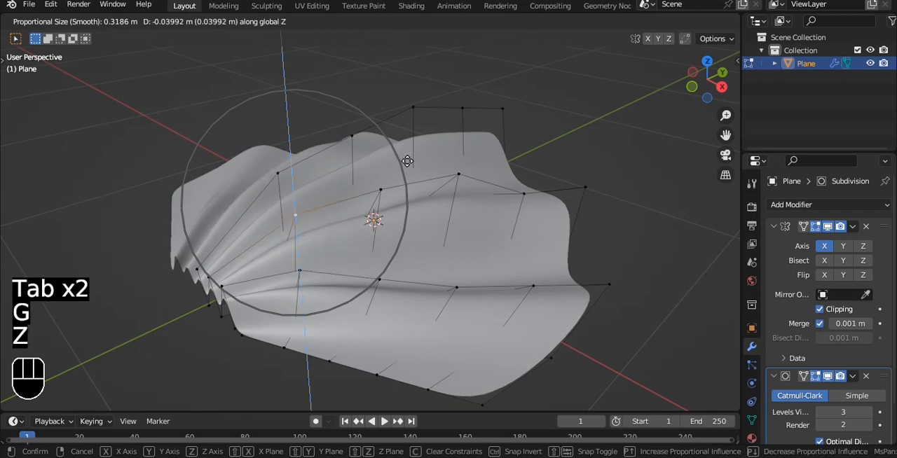
click(401, 173)
Step: Raise the same ridge's second vertex from the rim along Z and lift its middle vertex slightly with proportional editing
key(Tab)
alt+middle_drag(529, 188, 492, 194)
key(Tab)
key(g)
key(z)
click(565, 167)
click(389, 188)
key(g)
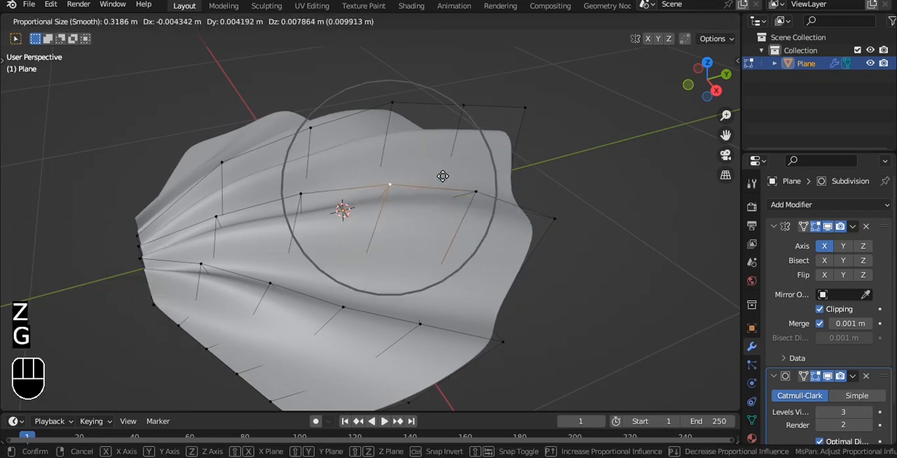
click(443, 170)
Step: Raise the outermost ridge's middle vertex along Z with proportional editing
alt+drag(443, 170, 507, 253)
key(Tab)
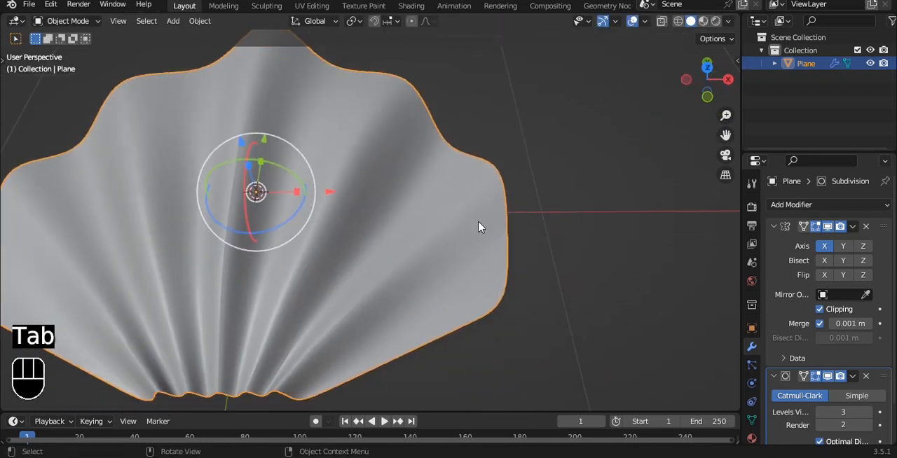
key(Tab)
click(468, 203)
alt+drag(468, 203, 414, 234)
click(415, 234)
key(g)
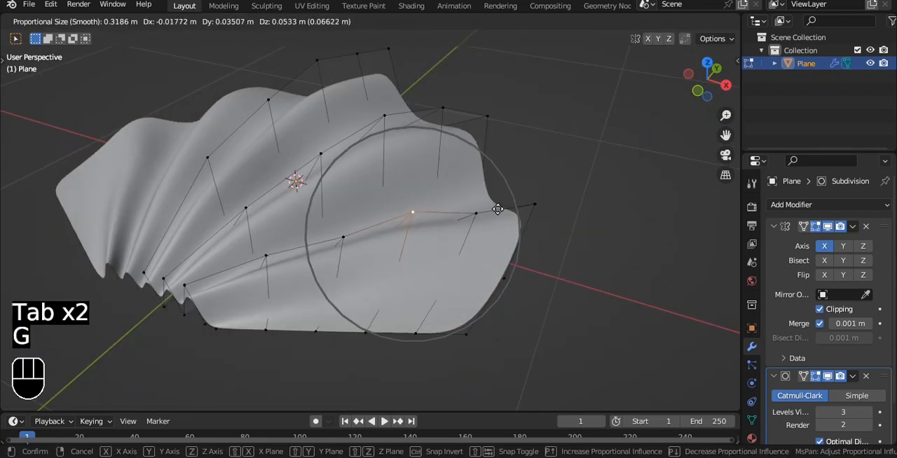
key(z)
scroll(498, 194, down, 4)
click(497, 194)
Step: Raise the outermost ridge's second vertex from the rim with proportional editing
click(480, 200)
key(g)
scroll(523, 178, up, 3)
click(518, 158)
Step: Raise the outermost ridge's vertex nearest the base along Z with proportional editing
click(266, 257)
alt+shift+drag(326, 229, 403, 209)
key(g)
key(z)
scroll(401, 197, up, 4)
click(399, 193)
Step: Turn off proportional editing, select the vertex path along the shell's straight side edge, and move it about 0.04 m along Y in top view
key(Tab)
alt+drag(477, 242, 519, 287)
key(grave)
click(515, 228)
alt+shift+drag(507, 244, 473, 243)
scroll(494, 265, down, 3)
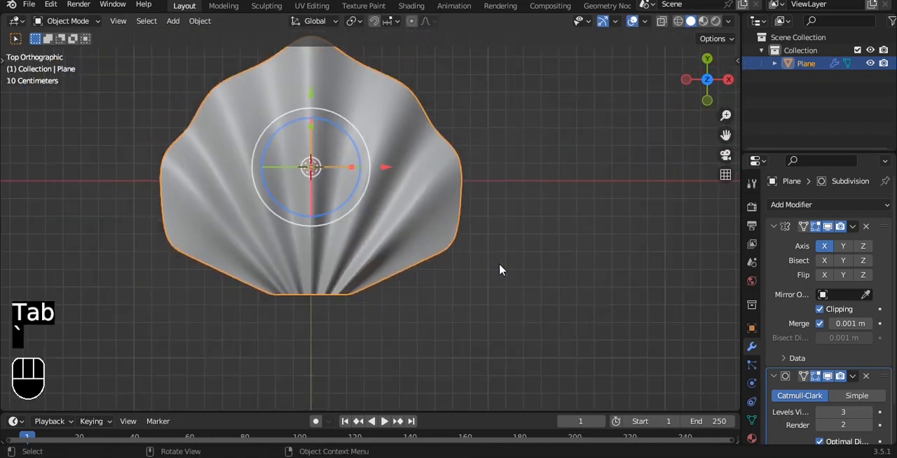
key(Tab)
click(451, 246)
scroll(491, 261, up, 1)
scroll(495, 262, up, 2)
alt+drag(533, 249, 466, 171)
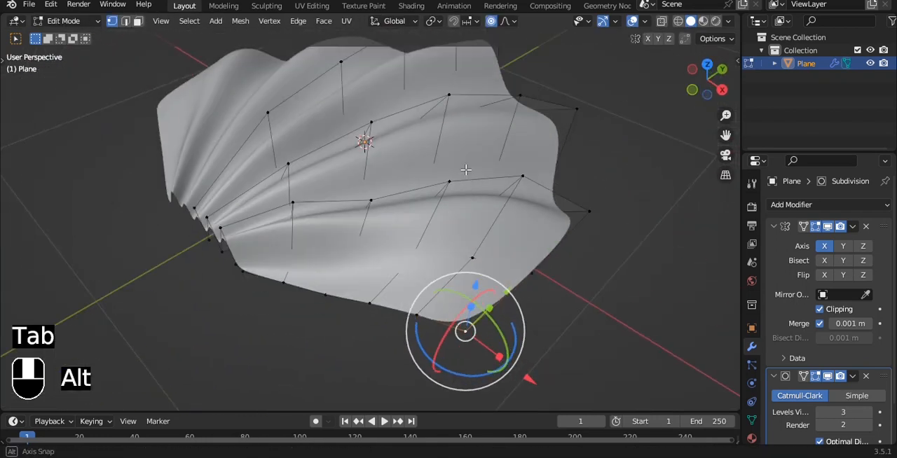
ctrl+click(292, 297)
alt+drag(293, 297, 545, 89)
key(grave)
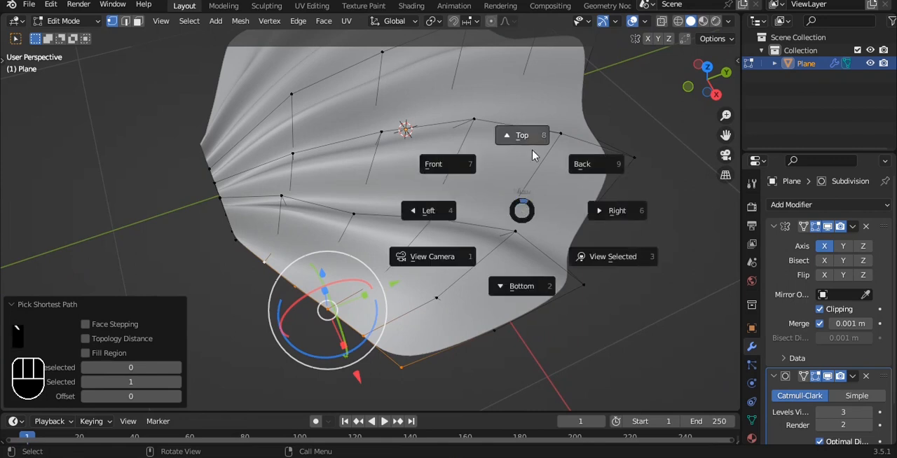
click(521, 134)
key(g)
key(y)
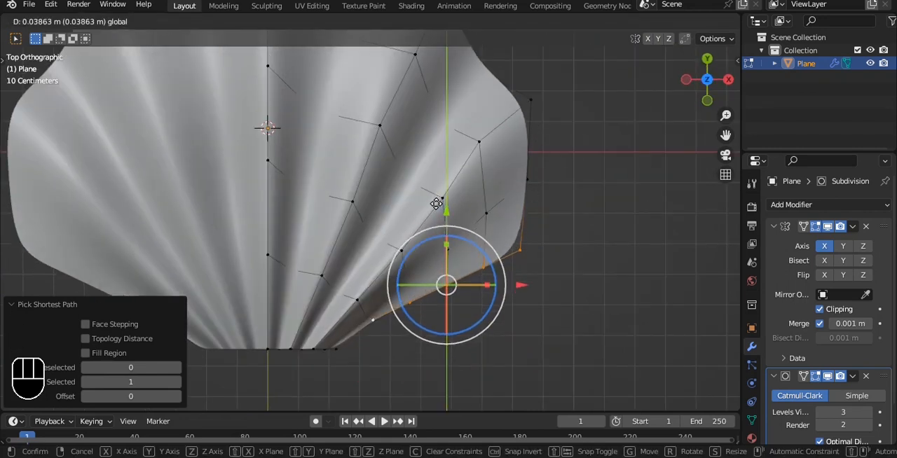
click(437, 201)
Step: Select the side edge from its outer corner to the middle vertex and move that stretch up along Y
key(a)
click(522, 252)
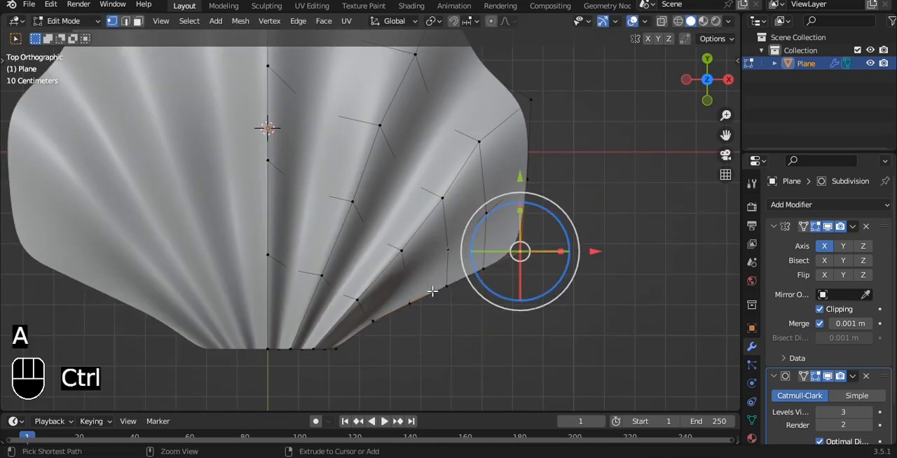
ctrl+click(444, 287)
key(g)
key(y)
click(525, 225)
Step: Nudge the outer corner and two side-edge vertices individually along Y to even out the edge curve
click(523, 232)
drag(517, 160, 515, 146)
click(450, 266)
drag(445, 199, 444, 206)
click(411, 294)
drag(407, 229, 407, 222)
key(Tab)
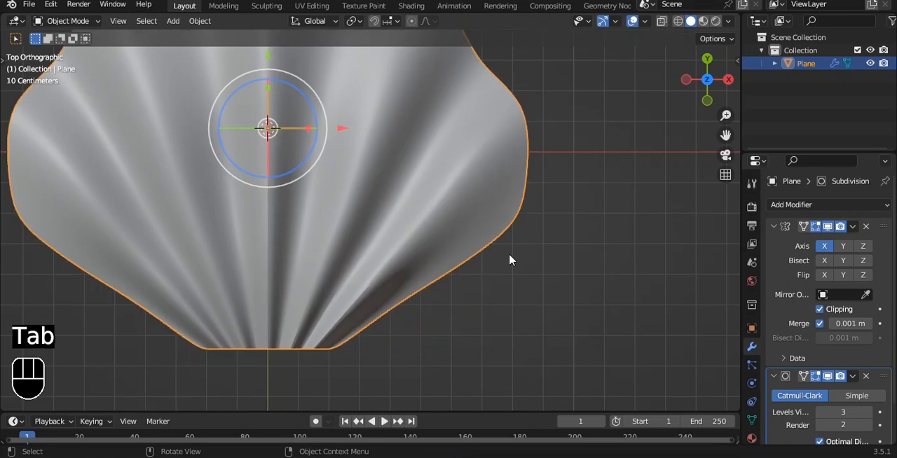
Step: Move the rim tip of the ridge beside the centre outward by 0.058742 m in X and 0.064082 m in Y
scroll(510, 260, down, 5)
click(414, 139)
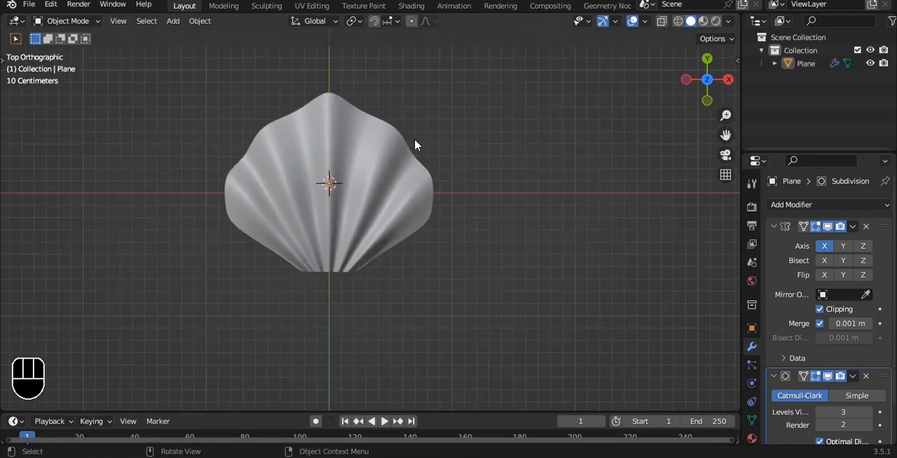
click(396, 143)
key(Tab)
shift+middle_drag(409, 120, 407, 162)
click(401, 166)
key(g)
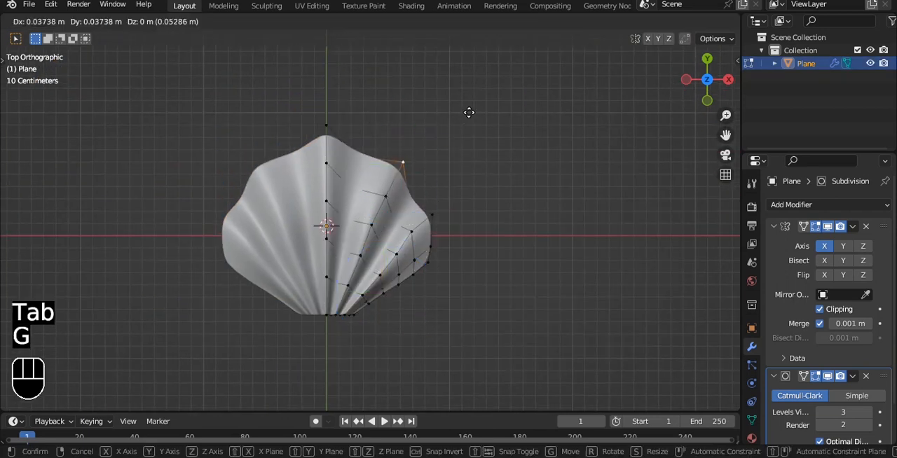
click(472, 110)
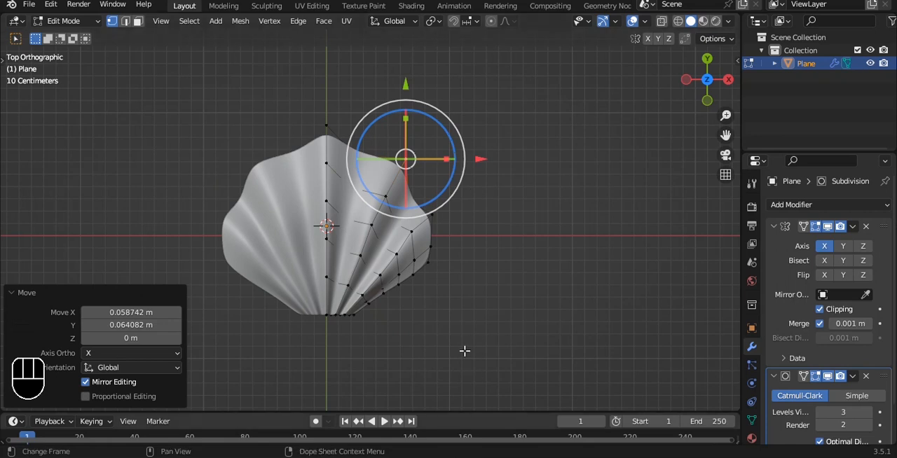
Step: Move the outermost ridge's rim tip outward by 0.026701 m in X and 0.042721 m in Y
click(440, 217)
key(g)
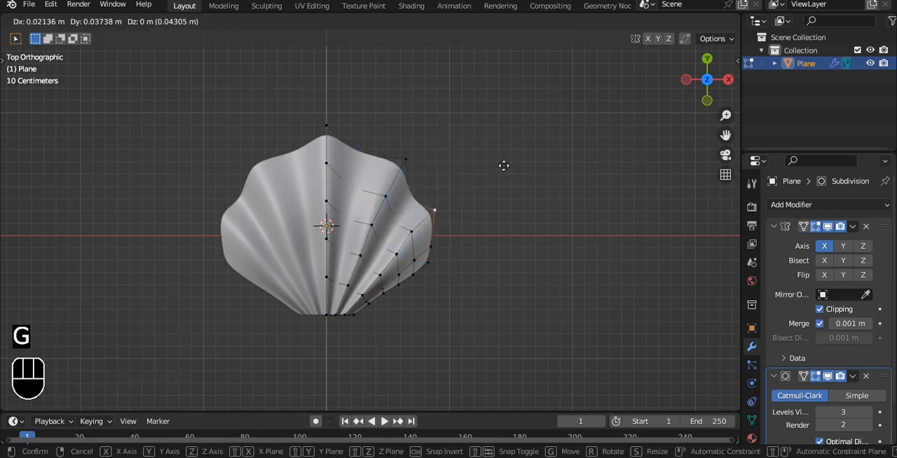
click(504, 166)
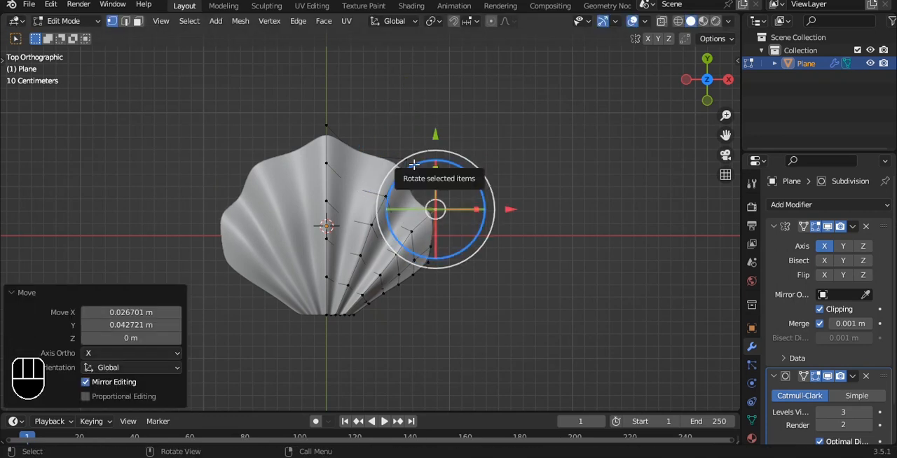
Step: Move the rim vertex below the outermost tip upward and outward, and pull the corner below it outward along X
key(g)
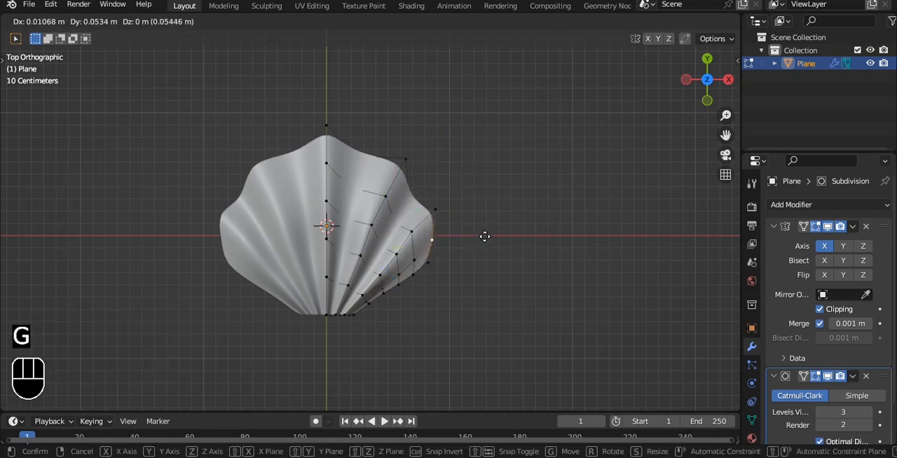
click(450, 255)
key(g)
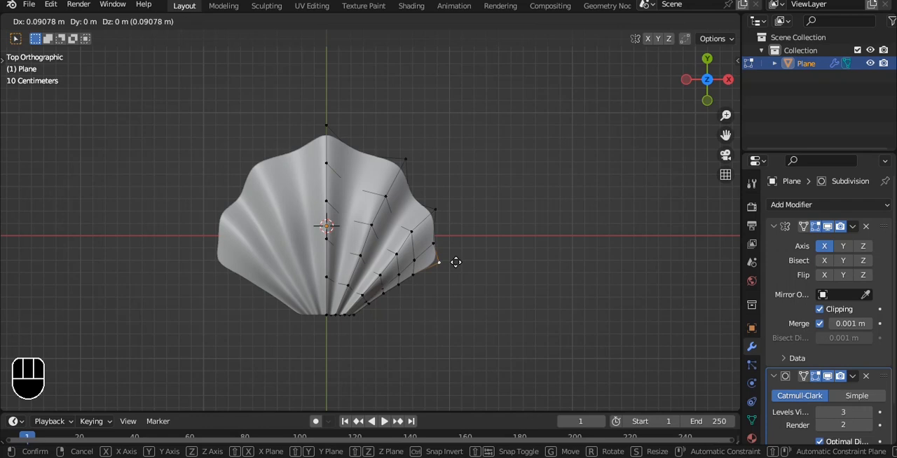
click(450, 264)
key(Tab)
Step: Scale the shell's base vertices along X and shift them -0.01073 m along X in top view
mouse_move(456, 176)
alt+middle_down()
mouse_move(360, 124)
mouse_move(338, 87)
mouse_move(464, 182)
alt+middle_up()
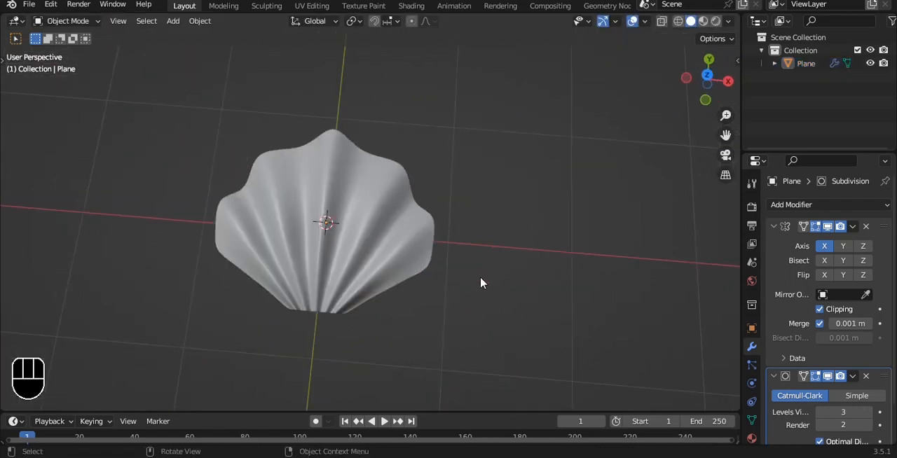
alt+middle_drag(480, 283, 471, 225)
alt+shift+drag(371, 288, 414, 236)
scroll(395, 264, up, 4)
key(Tab)
drag(338, 300, 448, 339)
alt+shift+drag(529, 305, 492, 270)
scroll(493, 269, up, 1)
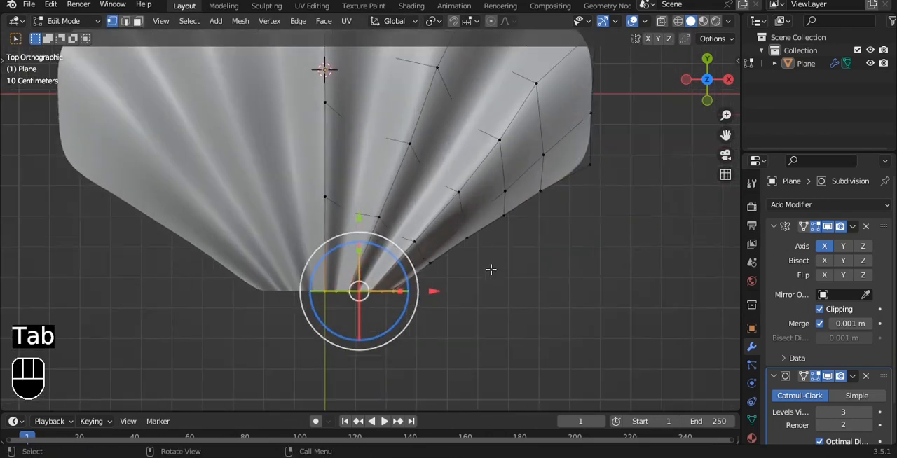
key(s)
key(x)
click(448, 269)
mouse_move(441, 294)
mouse_down()
mouse_move(417, 291)
mouse_move(433, 293)
mouse_up()
Step: Extrude the shell's base edge twice along Y, by -0.059232 m and -0.095286 m
scroll(433, 292, down, 1)
key(e)
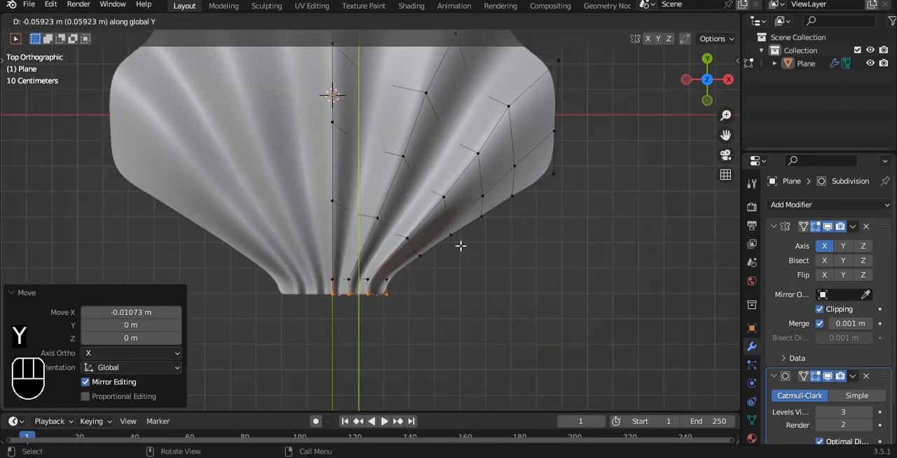
click(461, 246)
shift+middle_drag(460, 246, 461, 201)
key(e)
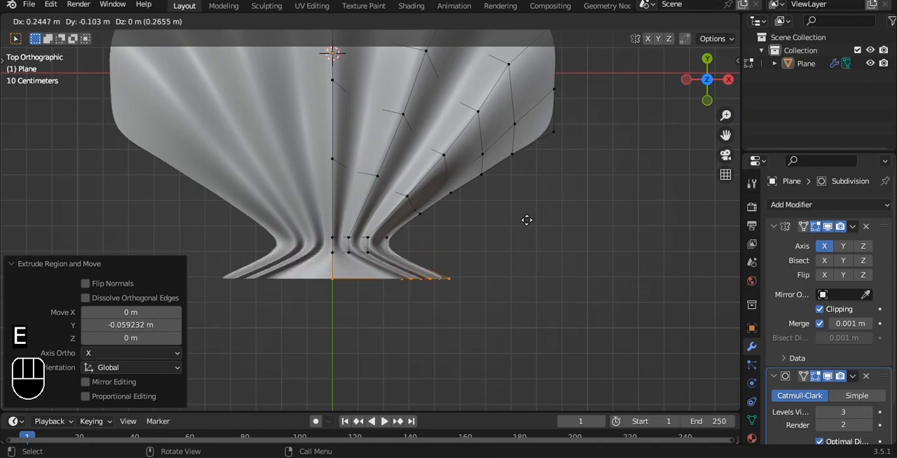
click(506, 229)
key(s)
key(x)
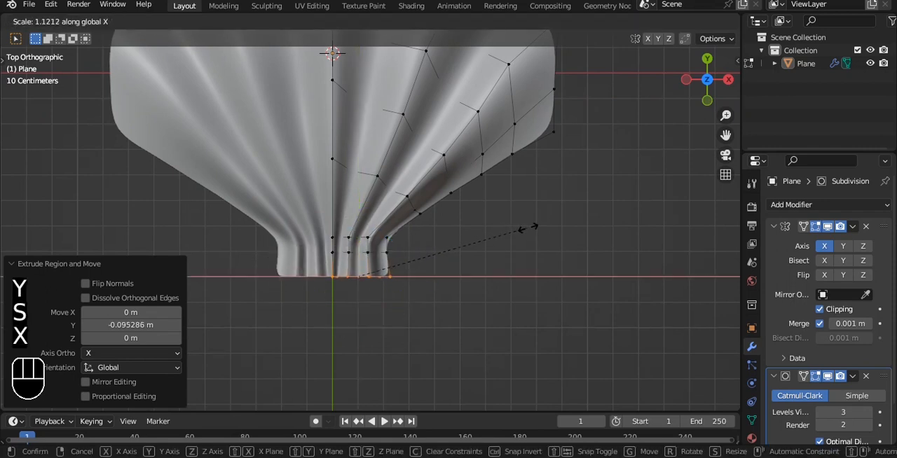
right_click(526, 229)
Step: Shift the extruded base edge slightly outward along X and leave Edit Mode
drag(446, 275, 452, 275)
key(Tab)
scroll(481, 262, down, 4)
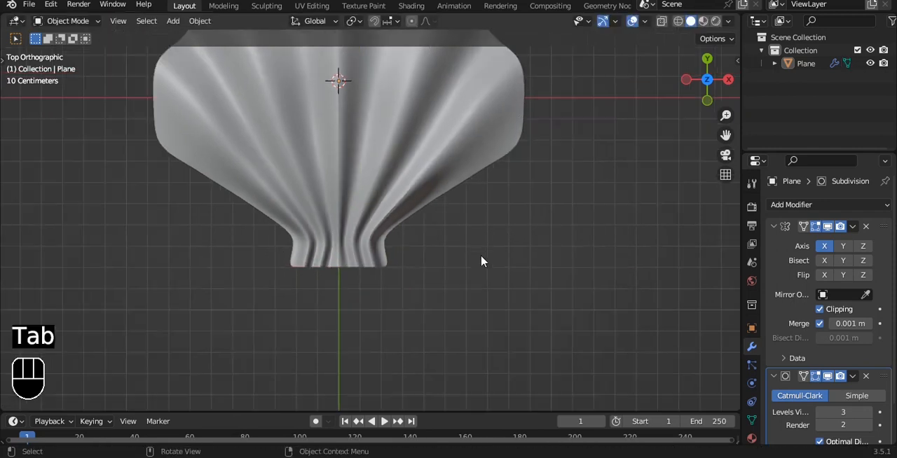
Step: Examine the shell's rim, underside and surface thickness from several angles
alt+drag(514, 201, 270, 147)
scroll(428, 163, up, 4)
click(483, 188)
scroll(435, 149, down, 3)
scroll(446, 159, up, 4)
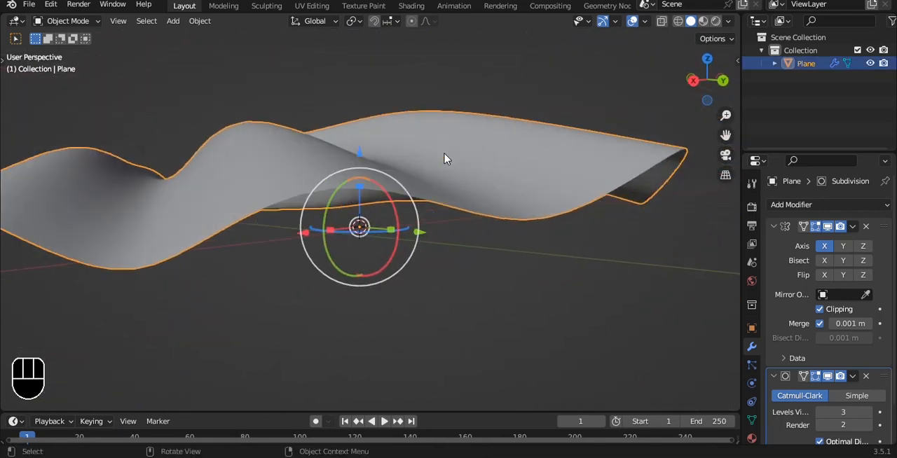
scroll(446, 158, down, 2)
alt+drag(446, 159, 486, 215)
scroll(488, 216, down, 4)
Step: Apply the shell's Mirror modifier
key(grave)
click(481, 181)
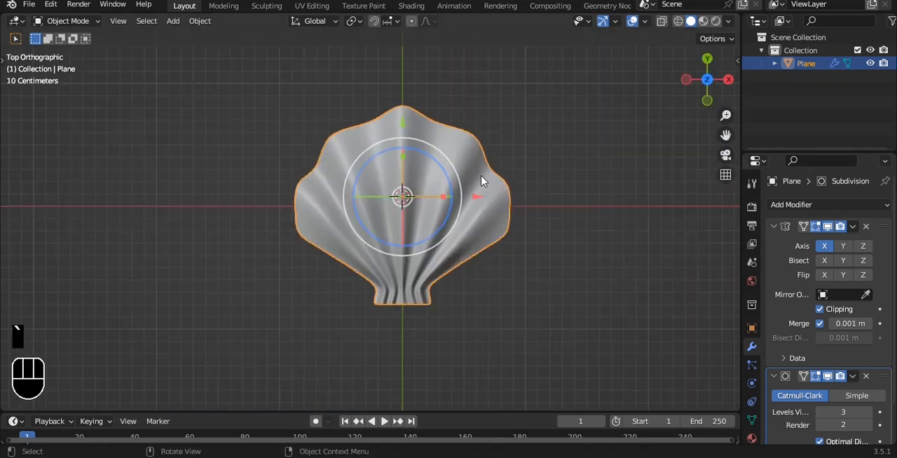
alt+shift+drag(481, 180, 476, 176)
key(ctrl+a)
Step: Add a Solidify modifier to the shell
middle_drag(591, 212, 483, 158)
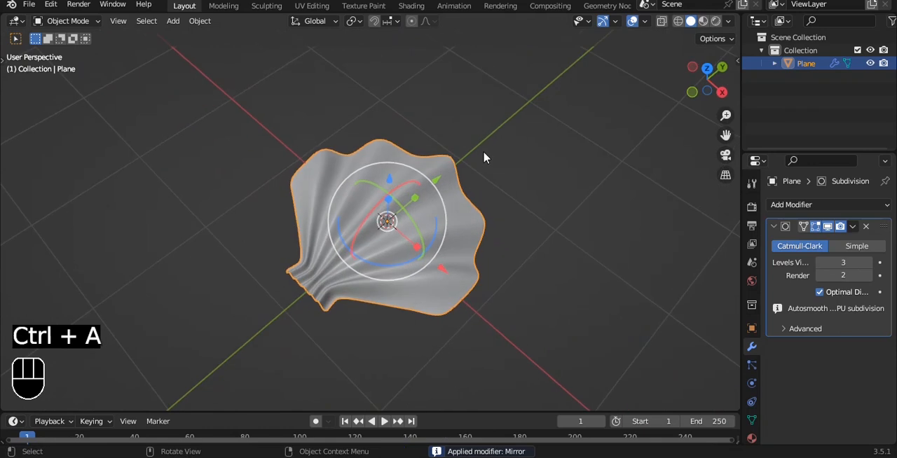
middle_drag(523, 178, 833, 245)
click(827, 205)
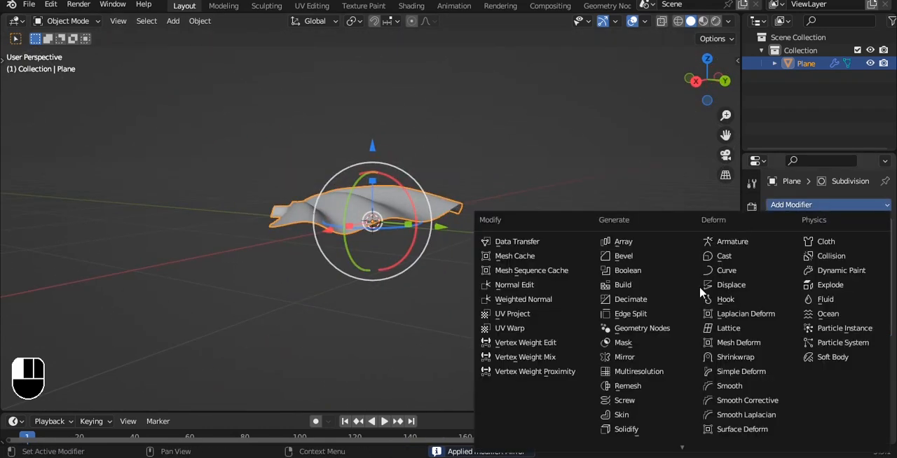
click(648, 434)
Step: Move the Subdivision modifier to the end of the stack so that Solidify comes first
alt+middle_drag(601, 199, 532, 260)
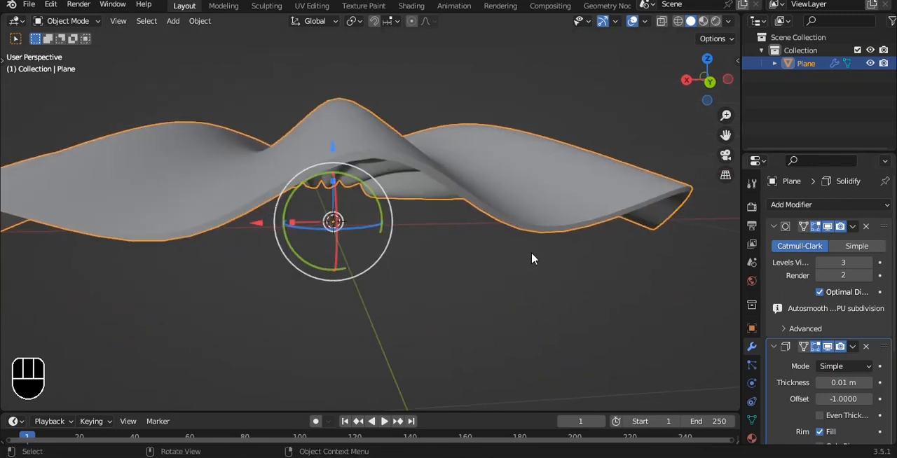
click(853, 227)
click(824, 300)
alt+middle_drag(483, 180, 479, 145)
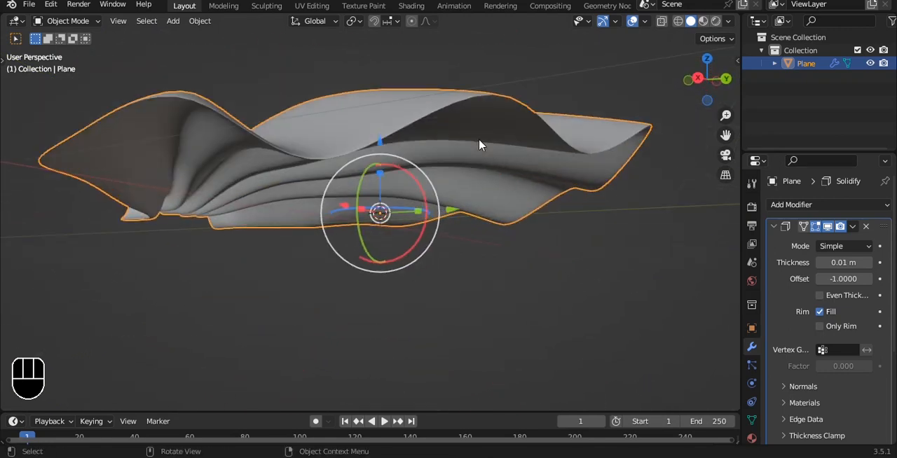
Step: Enable even thickness on the Solidify modifier and set its offset to 1
click(820, 295)
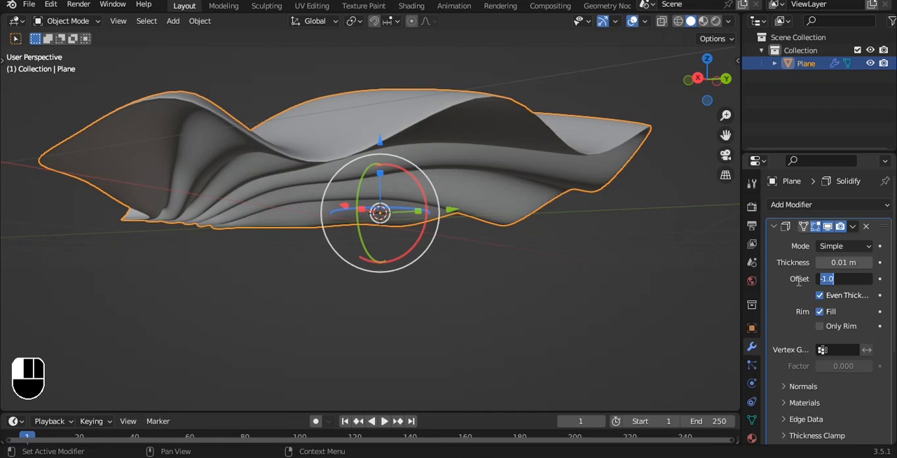
text(1)
key(Return)
alt+middle_drag(509, 277, 340, 173)
scroll(502, 228, up, 2)
scroll(470, 174, up, 2)
mouse_move(502, 229)
alt+middle_down()
mouse_move(459, 179)
mouse_move(488, 236)
alt+middle_up()
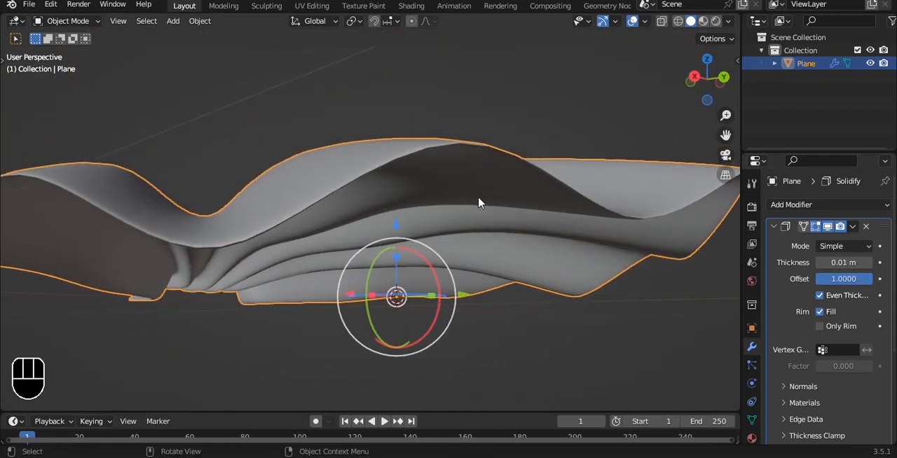
scroll(477, 199, up, 2)
scroll(477, 199, down, 1)
mouse_move(843, 262)
mouse_down()
mouse_move(862, 262)
mouse_move(813, 262)
mouse_move(852, 263)
mouse_up()
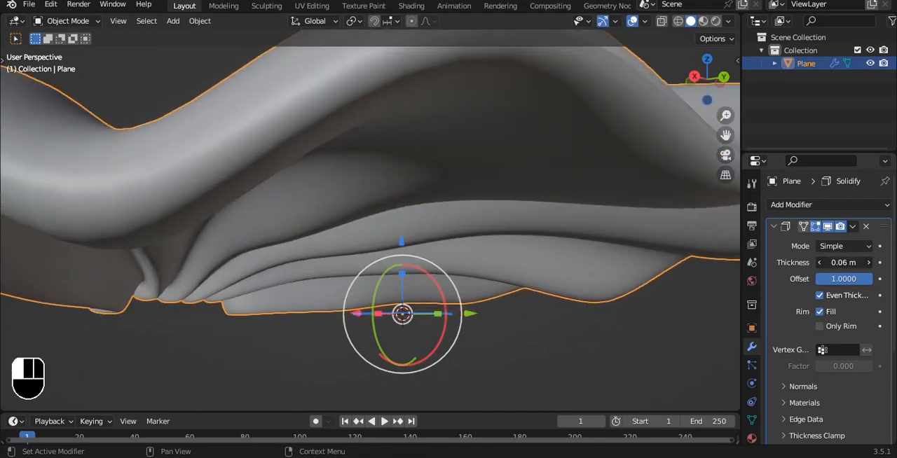
scroll(362, 158, down, 3)
key(ctrl+z)
Step: Set the Solidify thickness to -0.04 m and move Solidify to the end of the stack, after Subdivision
mouse_move(363, 158)
middle_down()
mouse_move(456, 208)
mouse_move(627, 242)
mouse_move(567, 214)
mouse_move(533, 212)
middle_up()
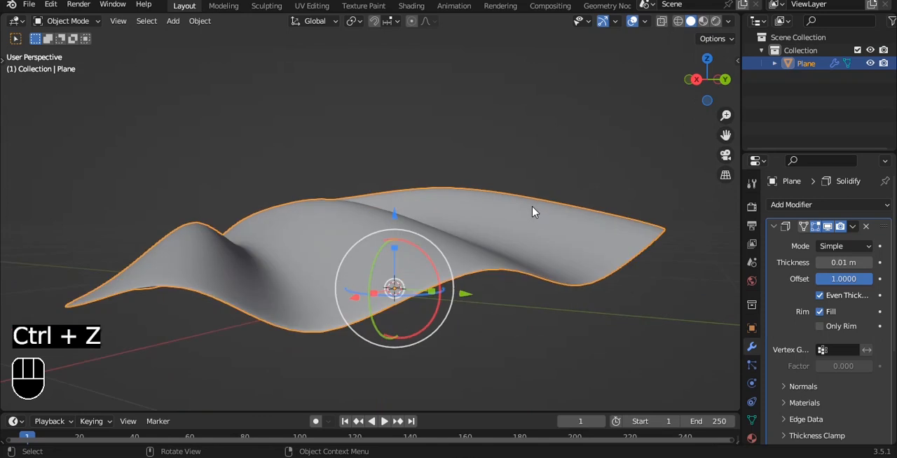
click(868, 262)
drag(868, 263, 817, 265)
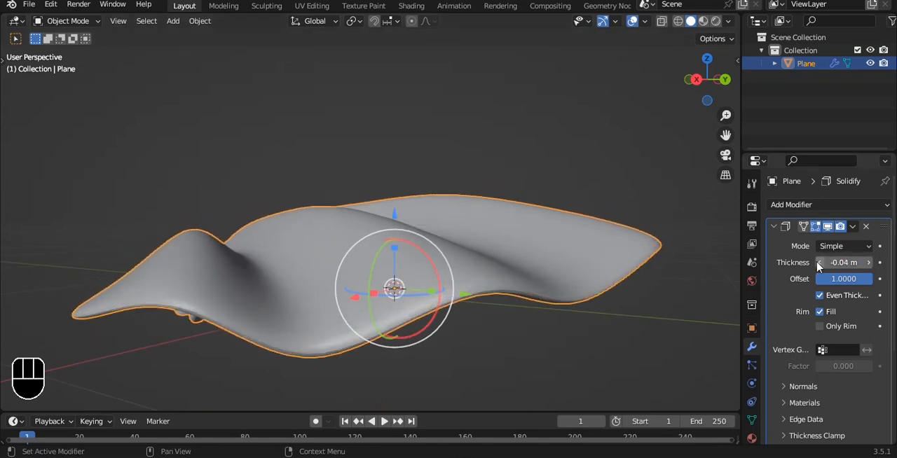
click(852, 226)
click(820, 299)
alt+drag(502, 258, 486, 236)
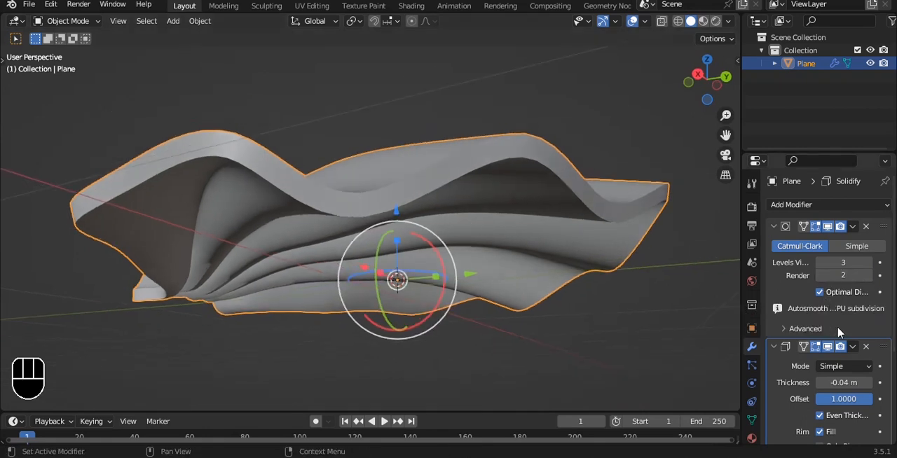
Step: Set the Solidify modifier's thickness to -0.02 m
click(819, 383)
click(868, 382)
click(867, 381)
click(867, 381)
Step: Raise the shell along Z so that it sits above the ground grid
alt+drag(370, 188, 401, 223)
key(grave)
click(402, 170)
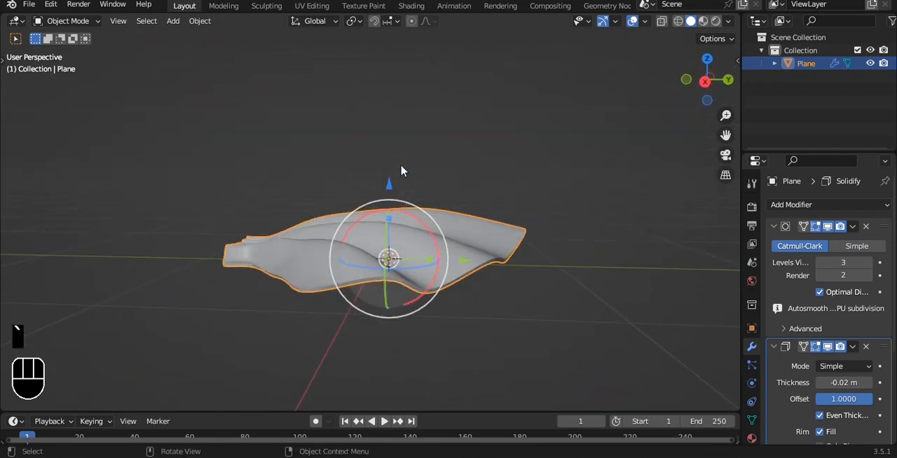
alt+drag(402, 170, 533, 240)
key(grave)
click(595, 210)
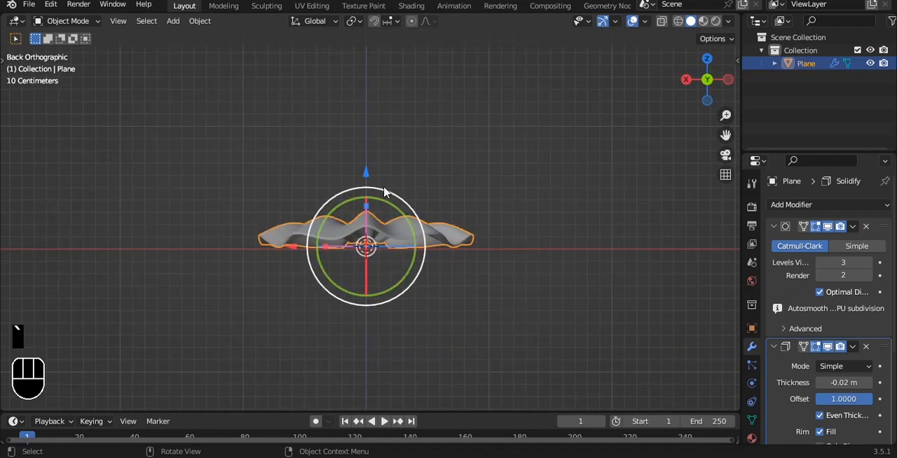
drag(366, 172, 367, 123)
Step: Duplicate the shell in place, mirror the copy along global Z and lower it to form the lower half
key(shift+d)
right_click(418, 107)
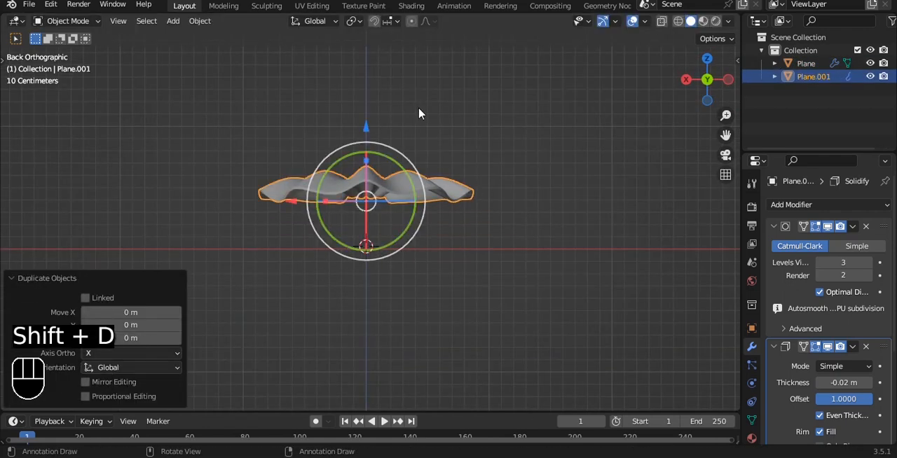
key(ctrl+m)
key(z)
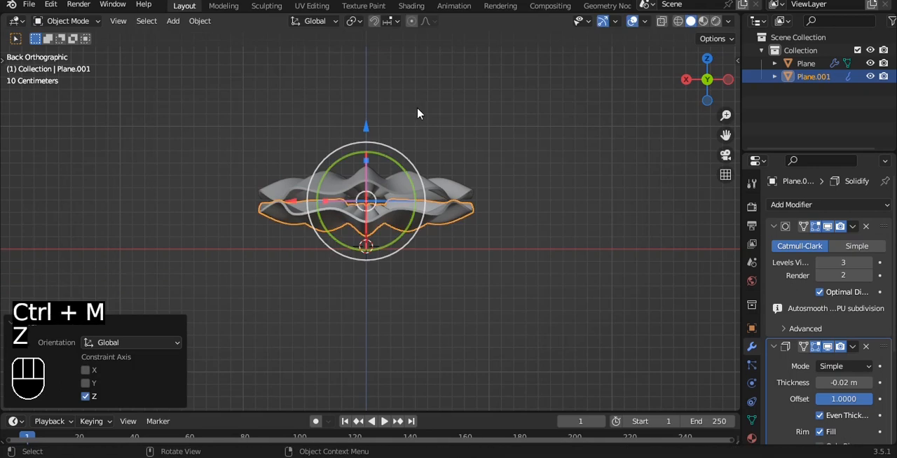
drag(366, 130, 368, 140)
Step: Snap the 3D cursor to the vertices at the hinge end of the upper shell
key(grave)
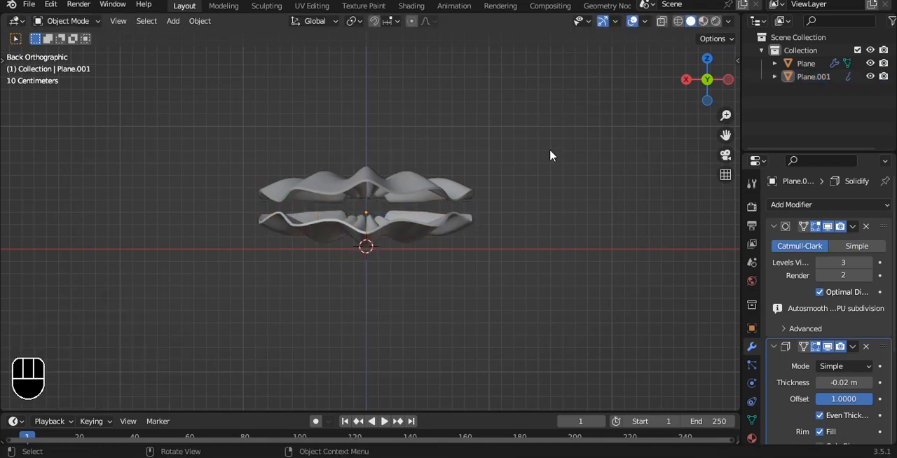
click(644, 148)
click(395, 192)
key(grave)
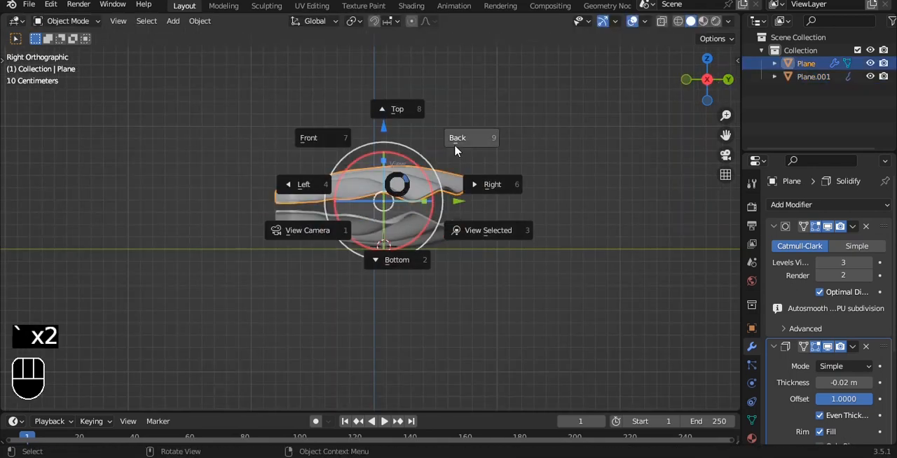
click(316, 184)
scroll(507, 154, up, 4)
key(Tab)
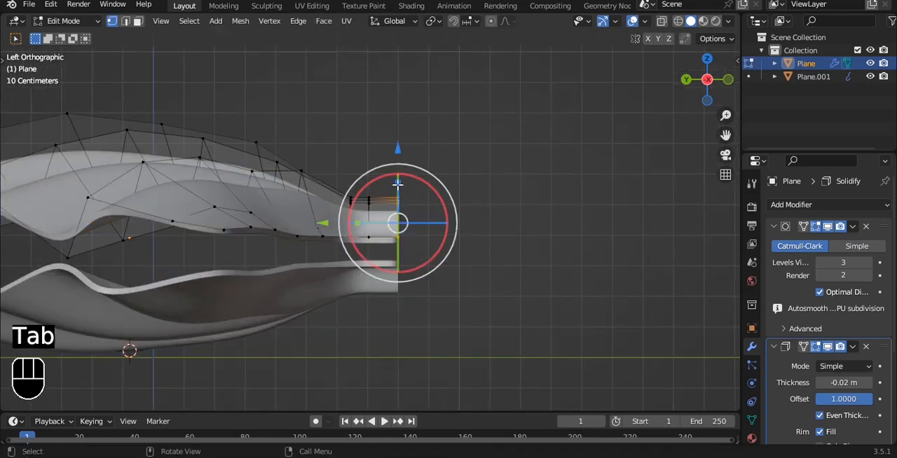
key(a)
key(alt+z)
key(shift+s)
click(508, 262)
key(Tab)
Step: Set the upper shell's origin to the 3D cursor and rotate the shell open about its hinge end
key(q)
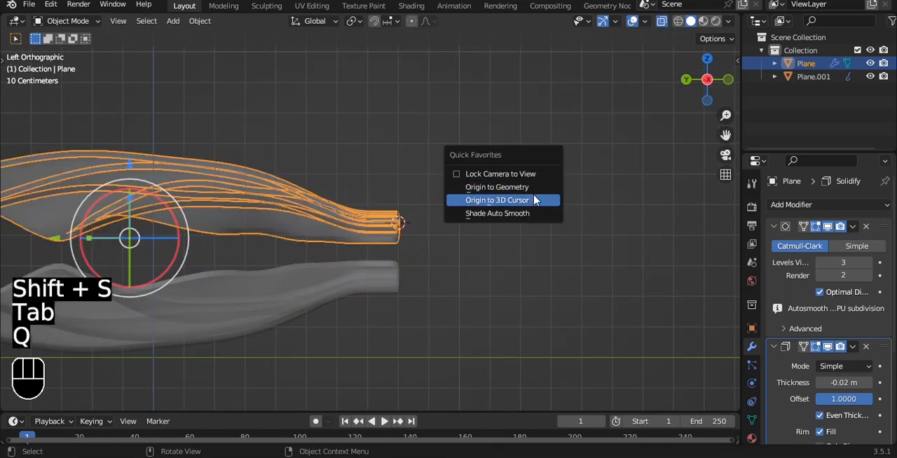
click(534, 200)
scroll(420, 190, down, 4)
scroll(421, 186, up, 4)
drag(425, 182, 437, 202)
Step: Lower the upper shell about 0.07 m and shift it along Y so its hinge meets the lower shell
drag(403, 150, 414, 176)
key(alt+z)
scroll(428, 234, up, 6)
alt+shift+drag(428, 234, 385, 150)
scroll(396, 146, up, 2)
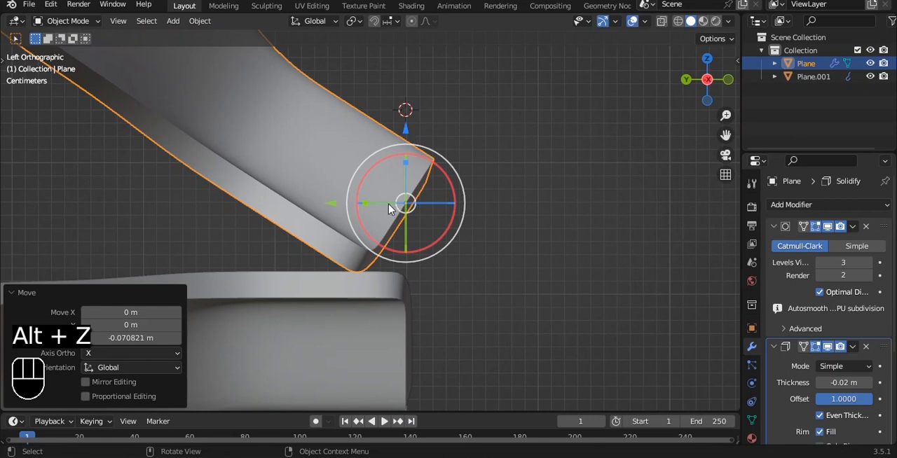
drag(340, 202, 374, 208)
click(591, 234)
Step: Add a UV sphere at the 3D cursor as the pearl and apply Shade Auto Smooth to it
middle_drag(591, 234, 377, 136)
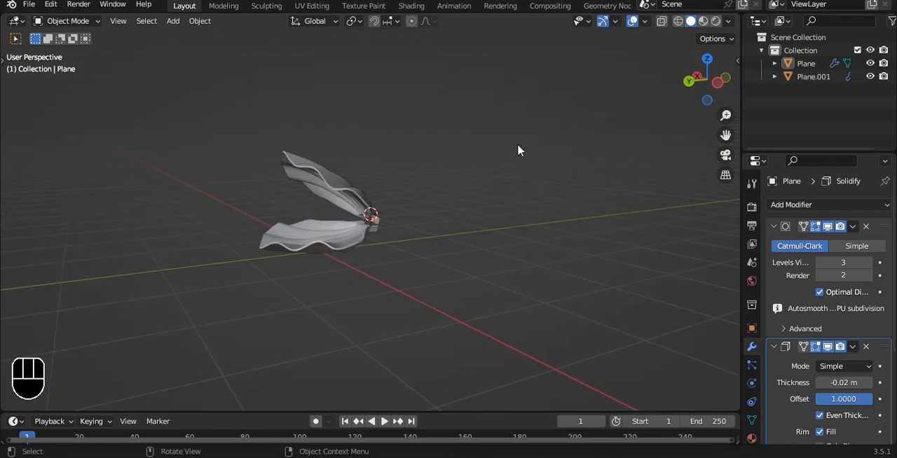
key(shift+a)
mouse_move(562, 113)
click(642, 146)
key(grave)
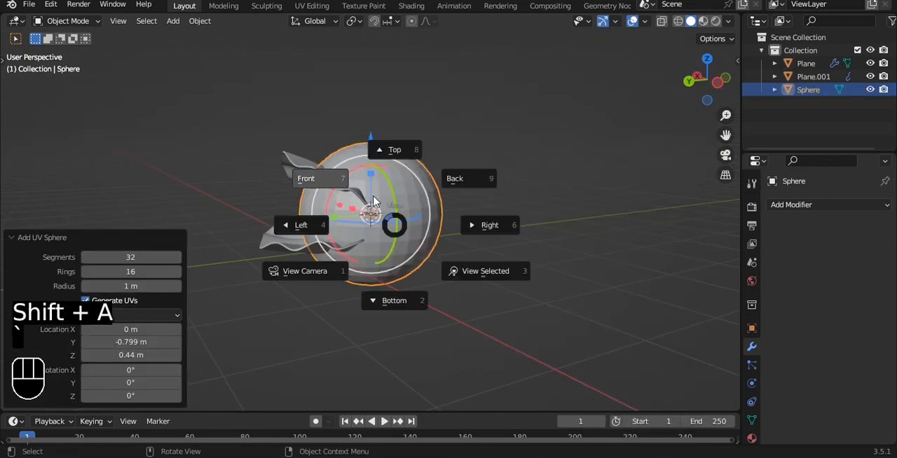
click(306, 176)
right_click(453, 131)
click(441, 130)
Step: Rotate both shells and the sphere together 180° about the Z axis
key(grave)
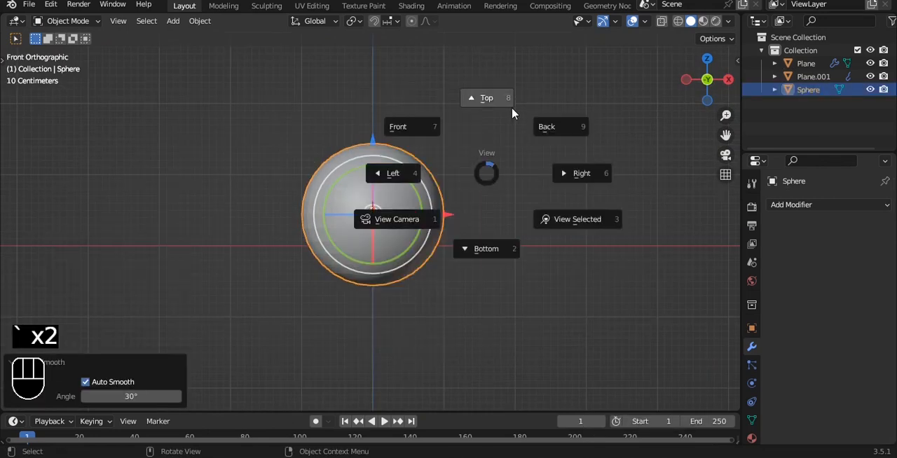
click(543, 127)
scroll(508, 150, up, 2)
drag(447, 160, 525, 239)
key(r)
key(z)
key(1)
key(8)
key(0)
key(Return)
Step: Scale only the sphere uniformly to 0.35
key(grave)
click(484, 194)
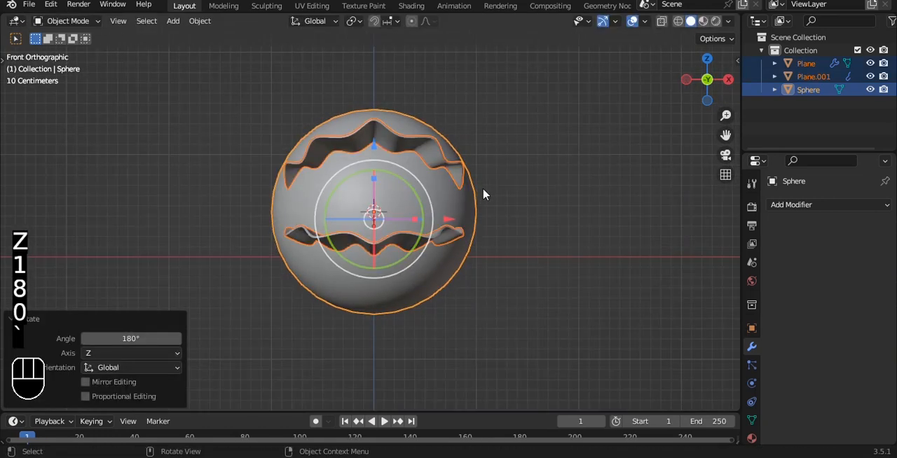
key(s)
click(439, 216)
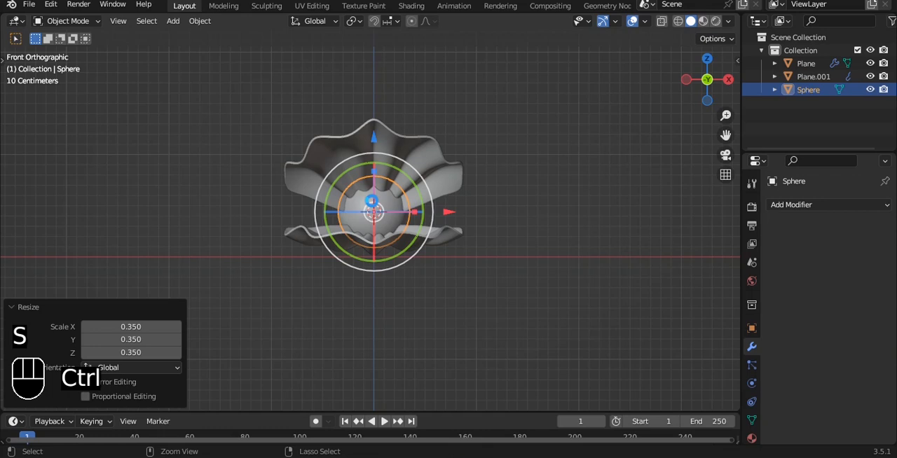
Step: Move the sphere about -0.81 m along Y to place it between the two shells
alt+drag(373, 205, 452, 296)
drag(284, 151, 341, 202)
key(grave)
click(423, 192)
alt+drag(409, 192, 396, 232)
Step: Shift the sphere along Y back toward the hinge and give it a level 2 Subdivision Surface modifier
scroll(396, 232, up, 4)
key(s)
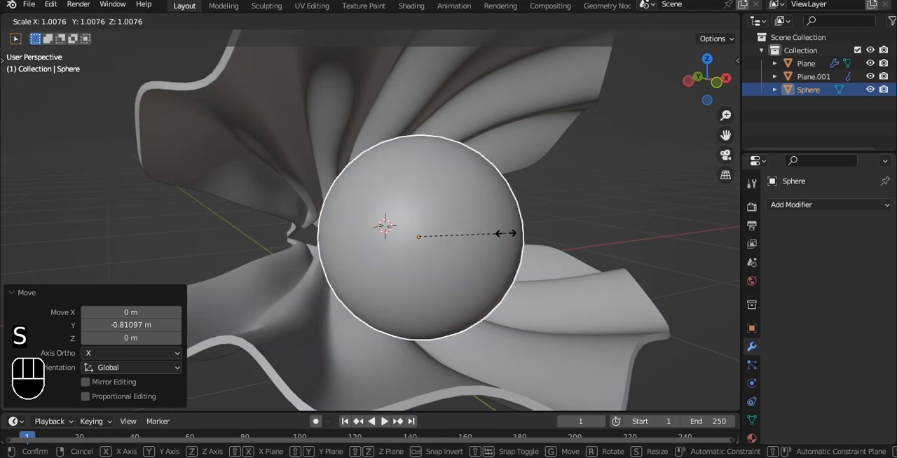
right_click(509, 234)
alt+drag(509, 234, 572, 230)
key(g)
key(y)
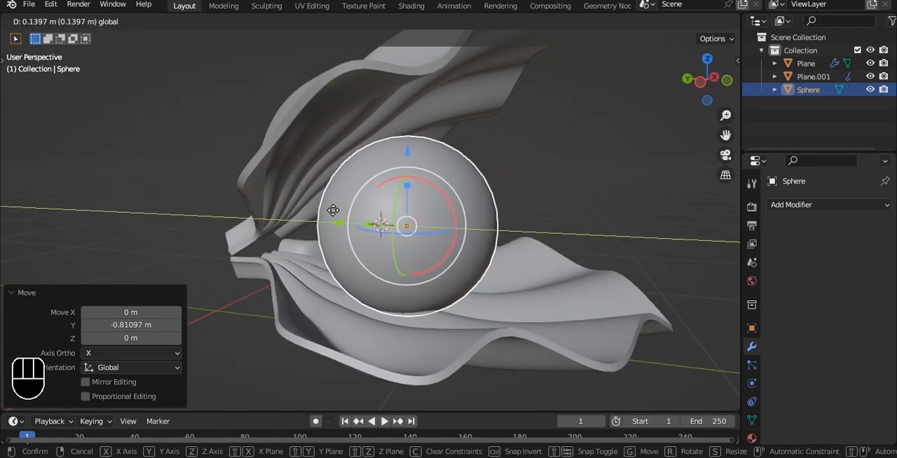
click(340, 211)
key(ctrl+2)
Step: Raise both shells and the sphere together along Z and save the file
alt+drag(580, 146, 439, 194)
key(grave)
click(372, 149)
scroll(535, 170, down, 5)
alt+drag(554, 169, 414, 208)
key(a)
drag(373, 150, 374, 127)
click(518, 111)
key(grave)
click(499, 93)
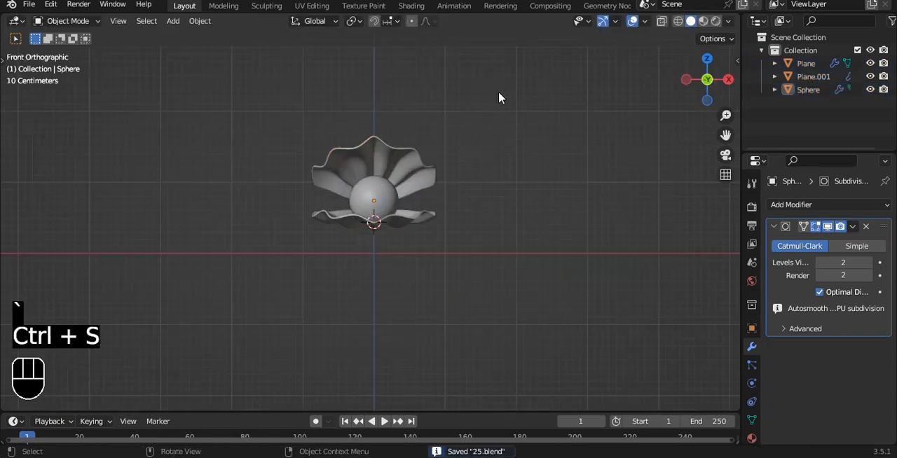
Step: Add a camera aligned to an angled view, lock it to the view and center the shells in its frame
mouse_move(489, 81)
alt+mouse_down()
mouse_move(453, 104)
mouse_move(477, 91)
alt+mouse_up()
key(shift+a)
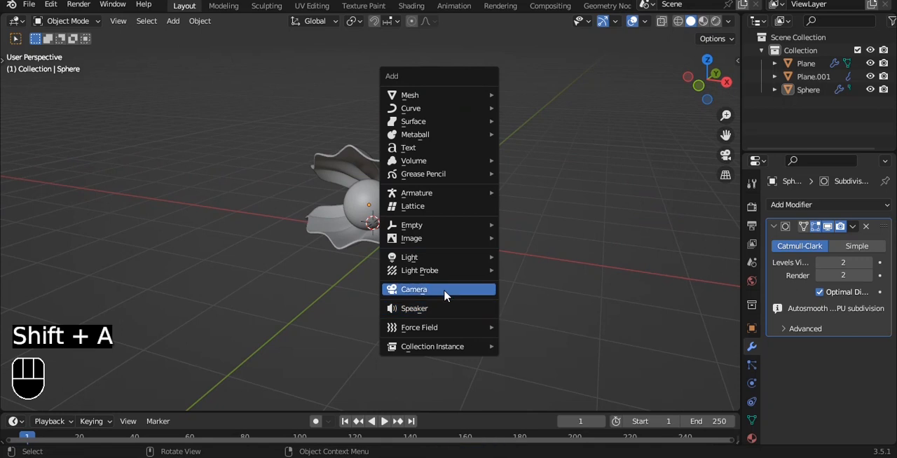
click(445, 290)
key(ctrl+alt+KP_0)
key(q)
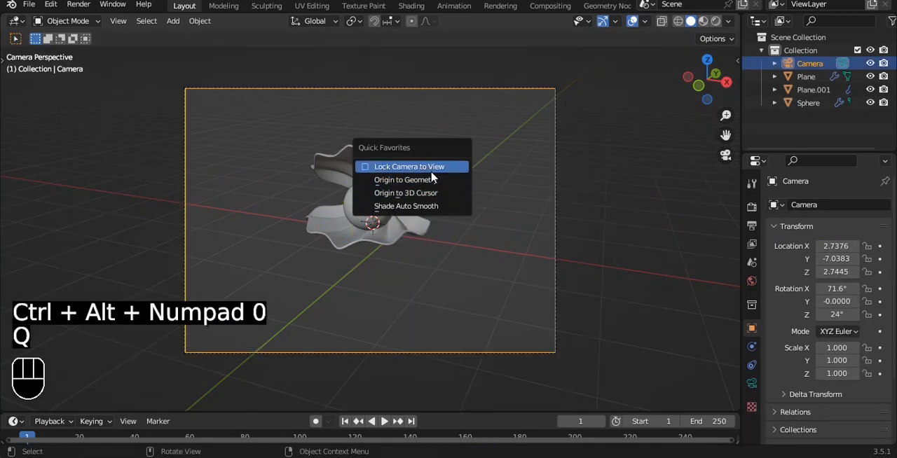
click(434, 172)
alt+shift+drag(439, 170, 443, 191)
Step: Switch the camera to orthographic with a scale of 3 and unlock it from the view
click(752, 384)
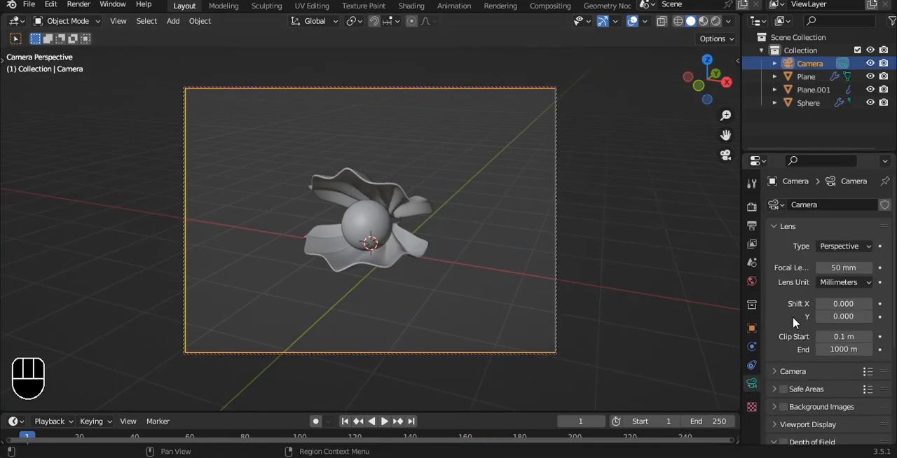
drag(842, 246, 823, 268)
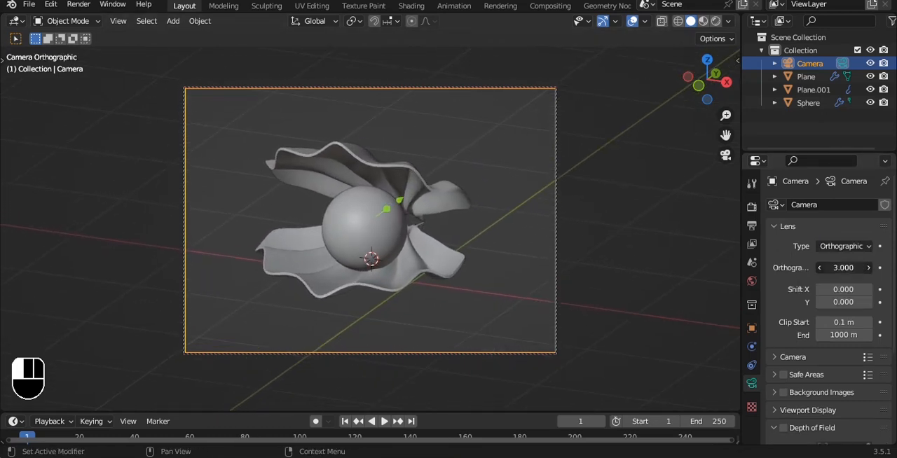
key(q)
click(410, 164)
Step: Rotate the upper shell slightly in side view to open it wider and save the file
alt+drag(464, 160, 452, 255)
key(grave)
click(472, 203)
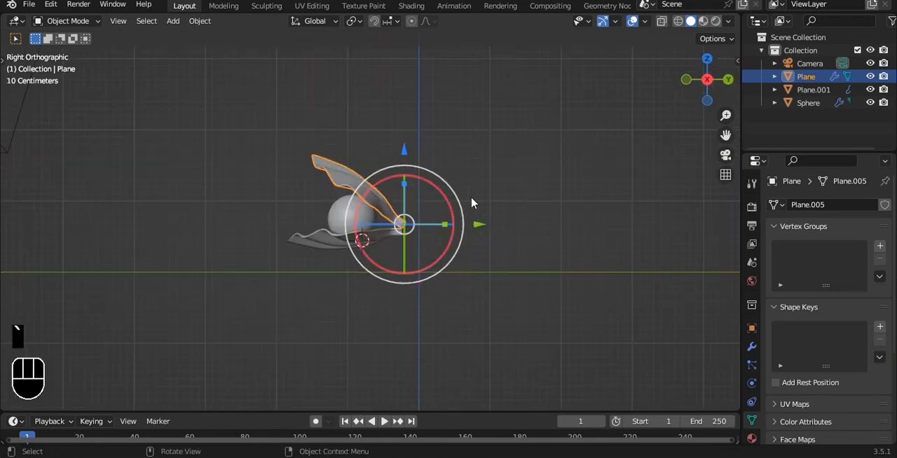
drag(440, 186, 444, 187)
click(393, 144)
alt+drag(382, 151, 483, 173)
key(grave)
click(462, 139)
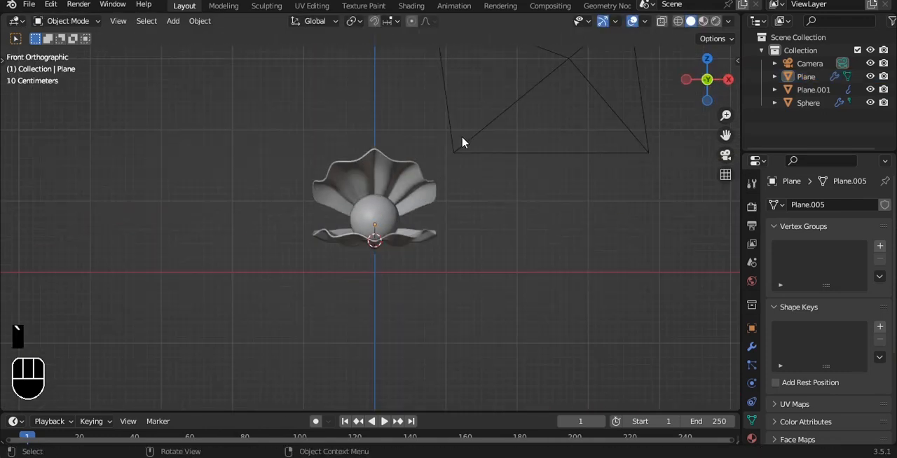
scroll(440, 180, up, 3)
key(ctrl+s)
key(KP_0)
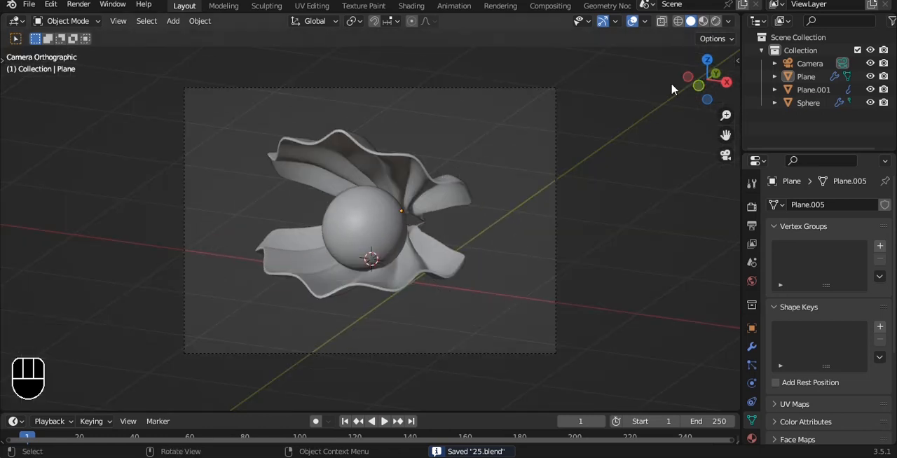
Step: Split the 3D viewport into a free perspective view and a camera view, with a render region covering the camera frame
drag(736, 15, 313, 41)
key(Home)
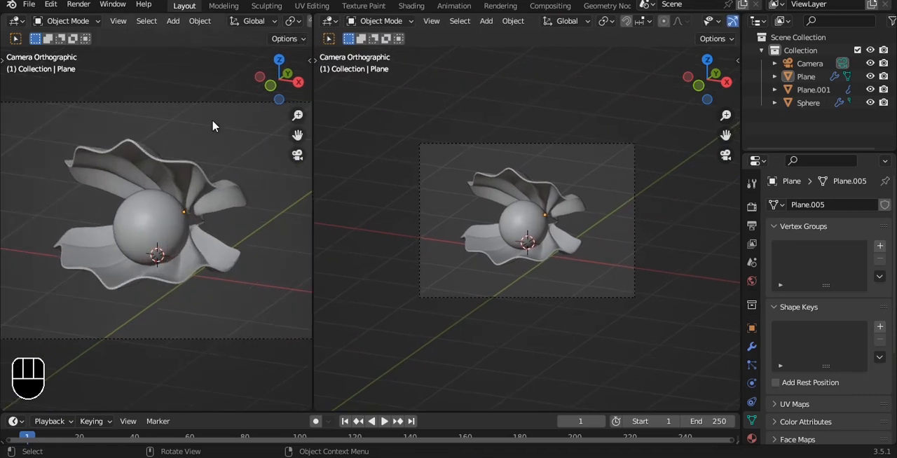
middle_drag(214, 126, 203, 204)
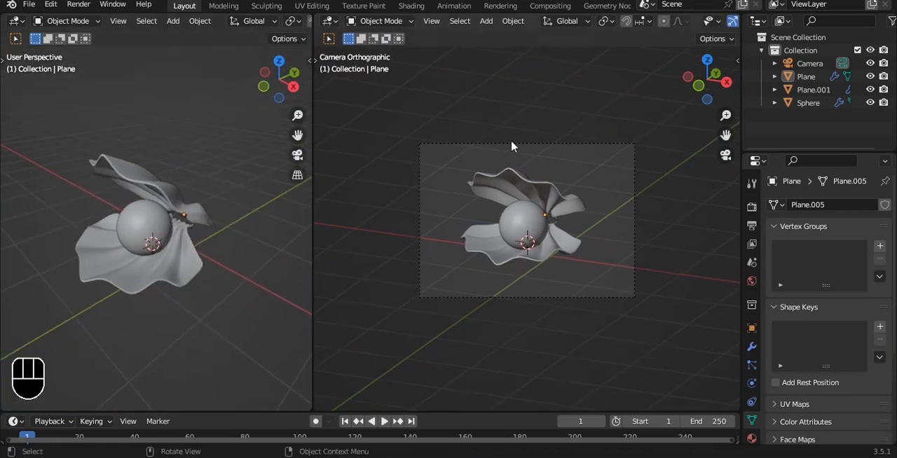
key(ctrl+b)
drag(394, 103, 703, 362)
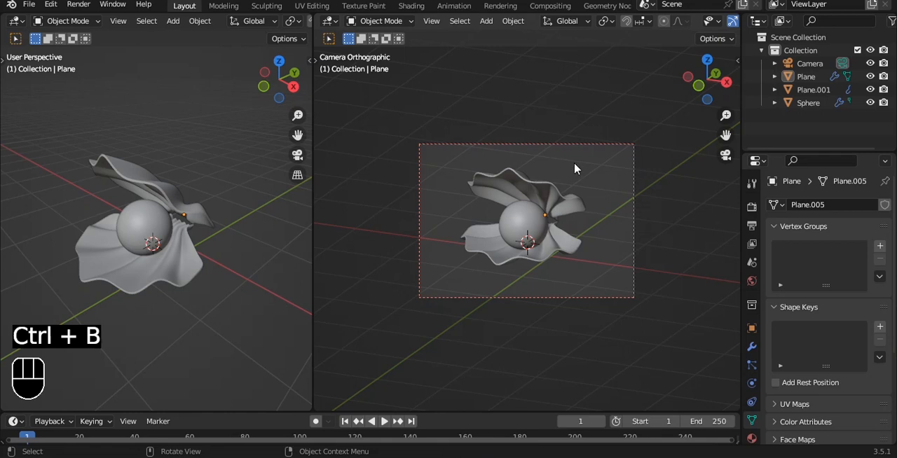
Step: Lock the camera to the view, adjust its angle on the shells slightly and unlock it again
key(q)
click(491, 150)
mouse_move(612, 170)
alt+middle_down()
mouse_move(611, 179)
mouse_move(580, 178)
mouse_move(611, 180)
alt+middle_up()
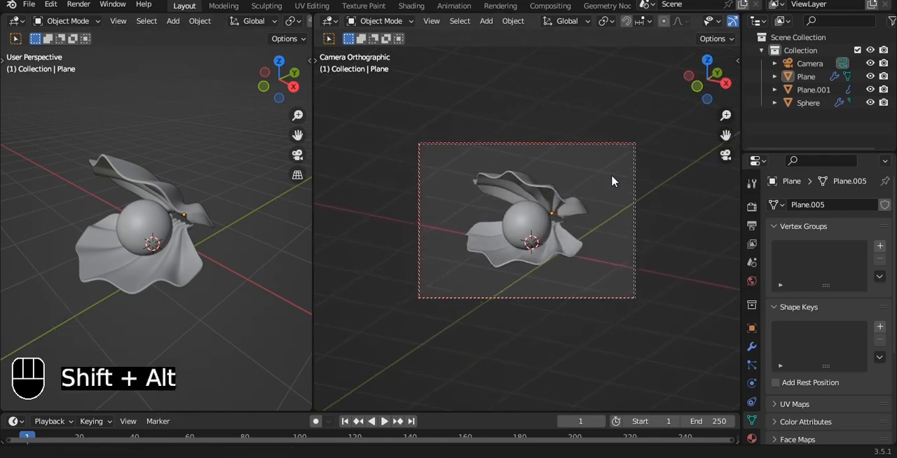
key(q)
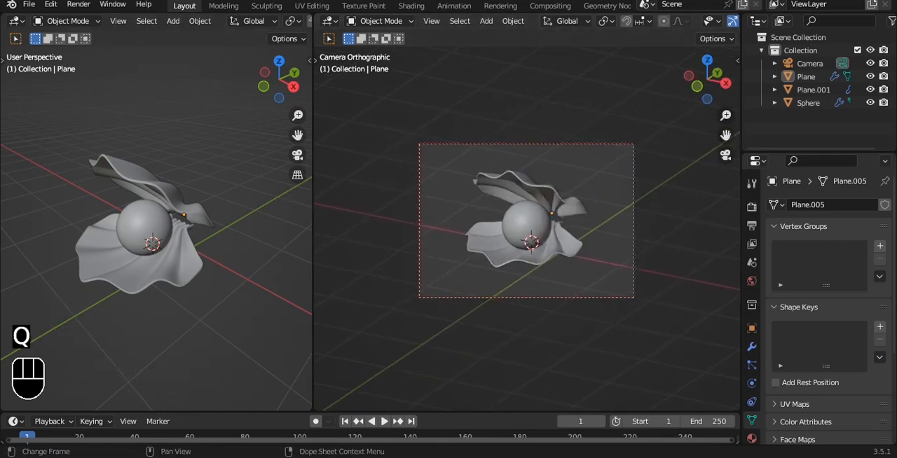
click(635, 204)
Step: Add a mesh plane and scale it up into a large floor around the shells
key(shift+a)
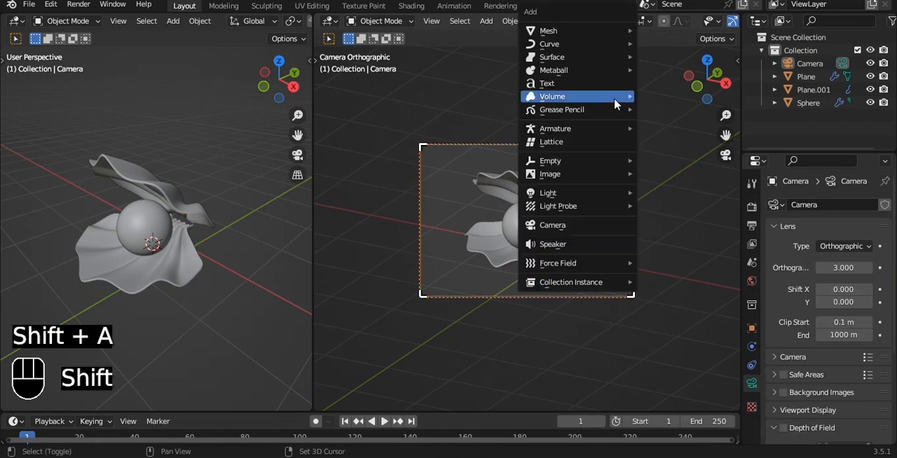
mouse_move(554, 30)
click(666, 30)
key(s)
click(397, 150)
Step: Lower the floor plane about 0.14 m along Z to lie beneath the lower shell and save the file
key(q)
click(559, 245)
alt+drag(566, 259, 571, 300)
scroll(554, 199, up, 5)
key(grave)
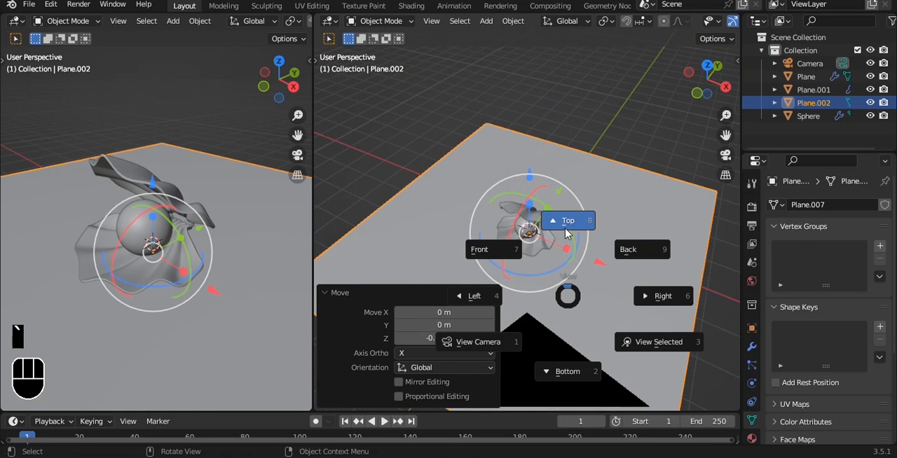
click(566, 232)
key(ctrl+s)
key(KP_0)
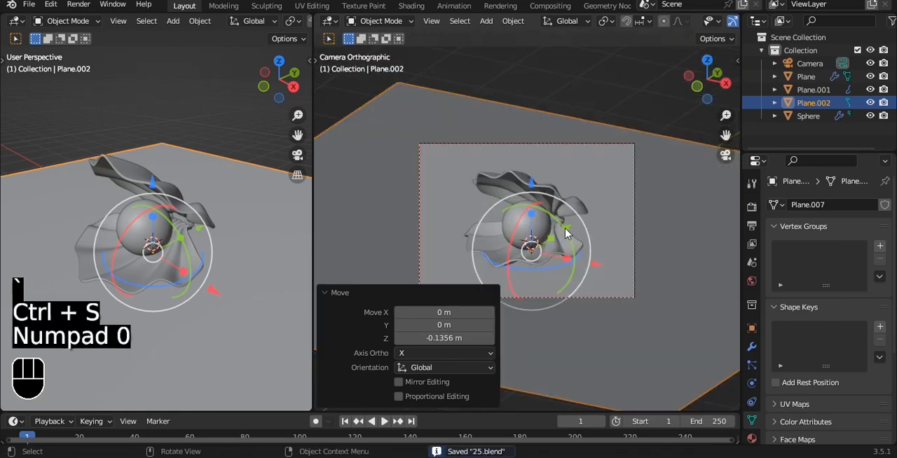
Step: Deselect the floor plane, switch the camera viewport to rendered shading and save the file
click(590, 131)
scroll(294, 21, down, 5)
scroll(685, 21, down, 4)
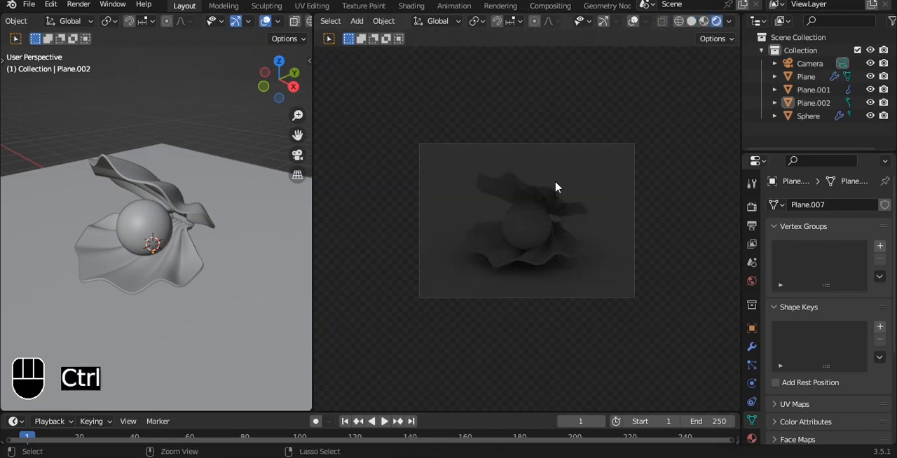
key(ctrl+s)
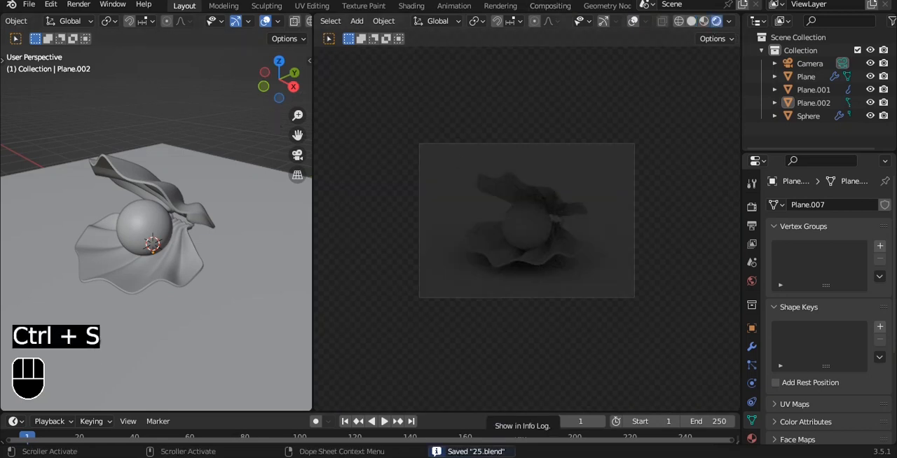